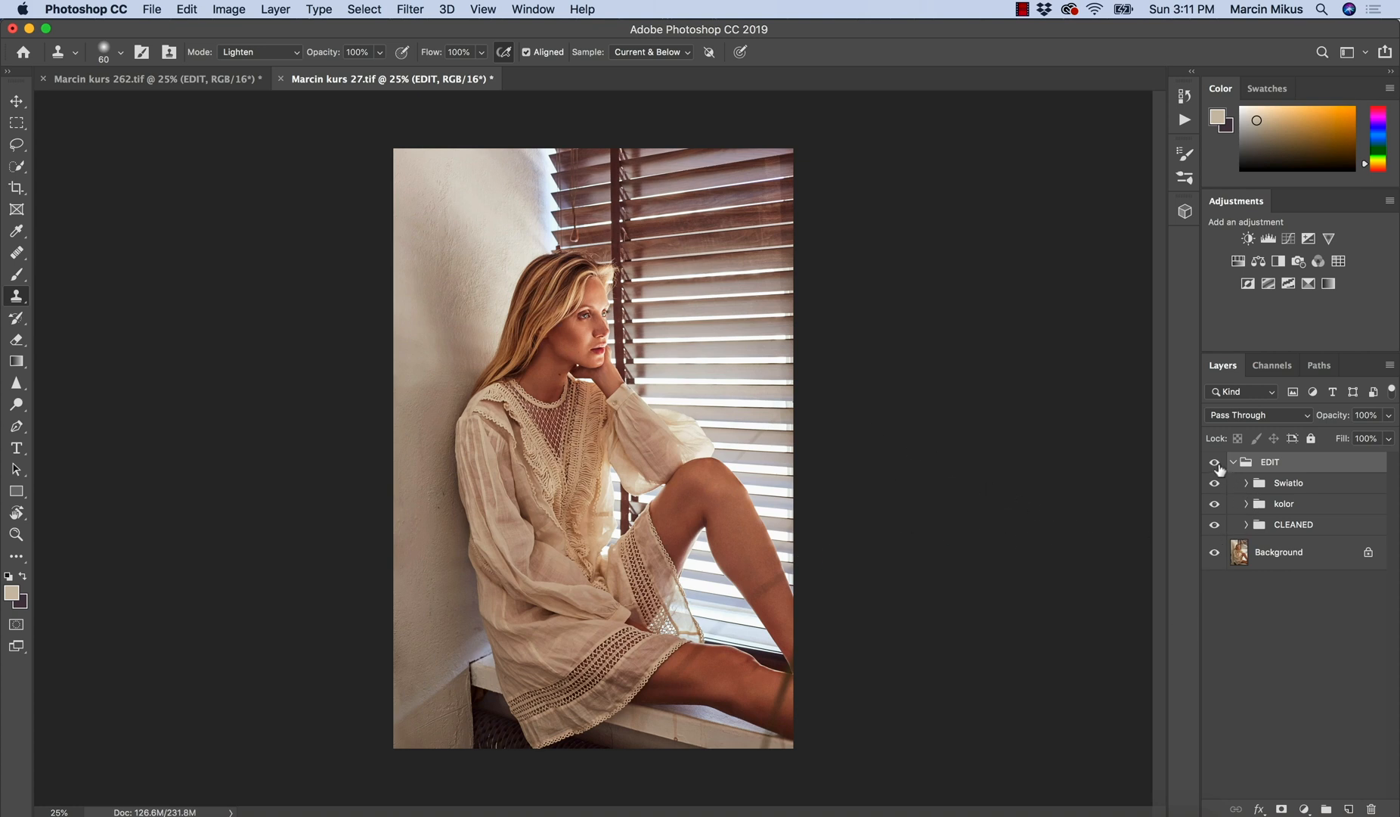
# - Compare the portrait with the Swiatlo, kolor and CLEANED groups hidden and shown one after another
pyautogui.moveTo(1215, 485); pyautogui.dragTo(1217, 506)
pyautogui.click(1215, 526)
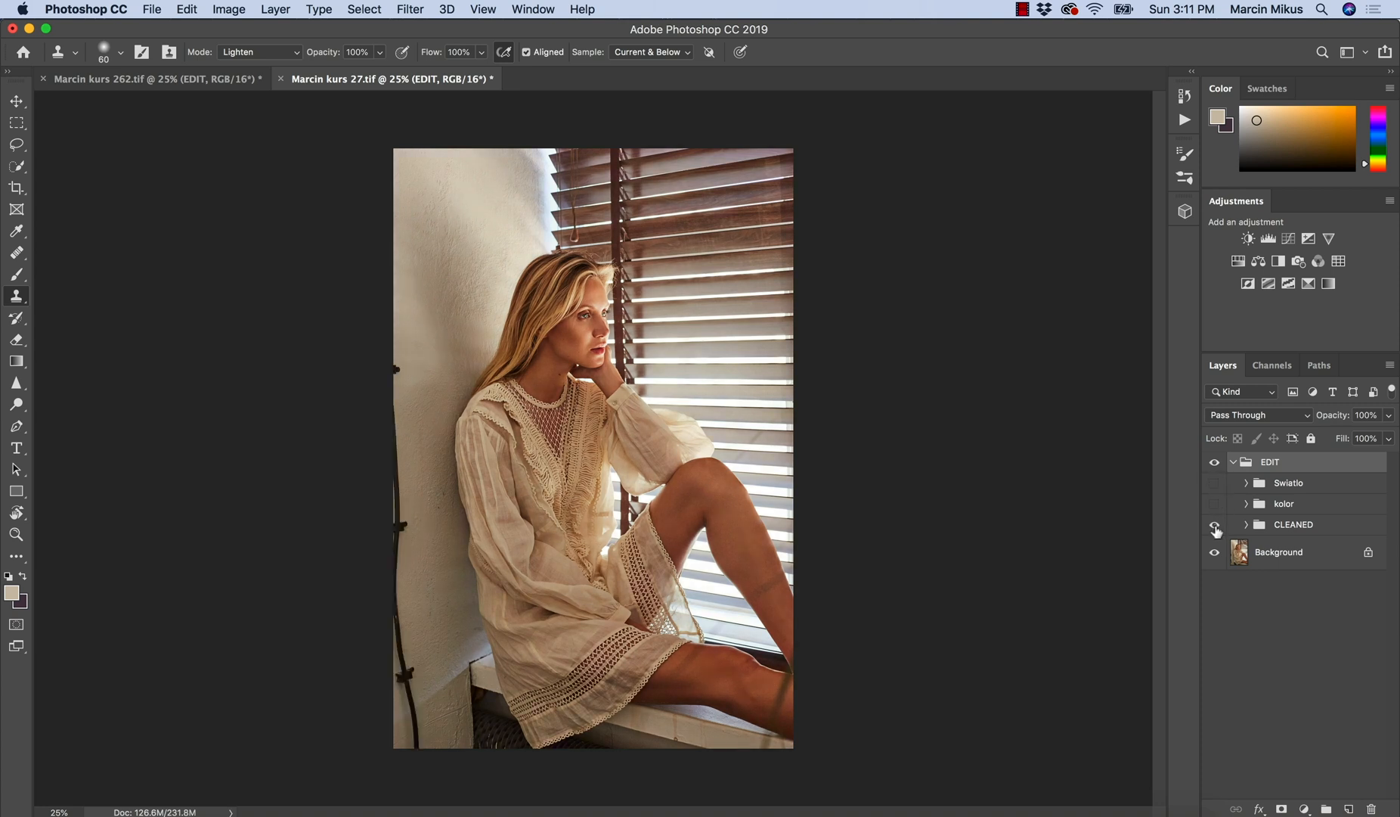
pyautogui.click(1215, 527)
pyautogui.click(1216, 527)
pyautogui.click(1215, 526)
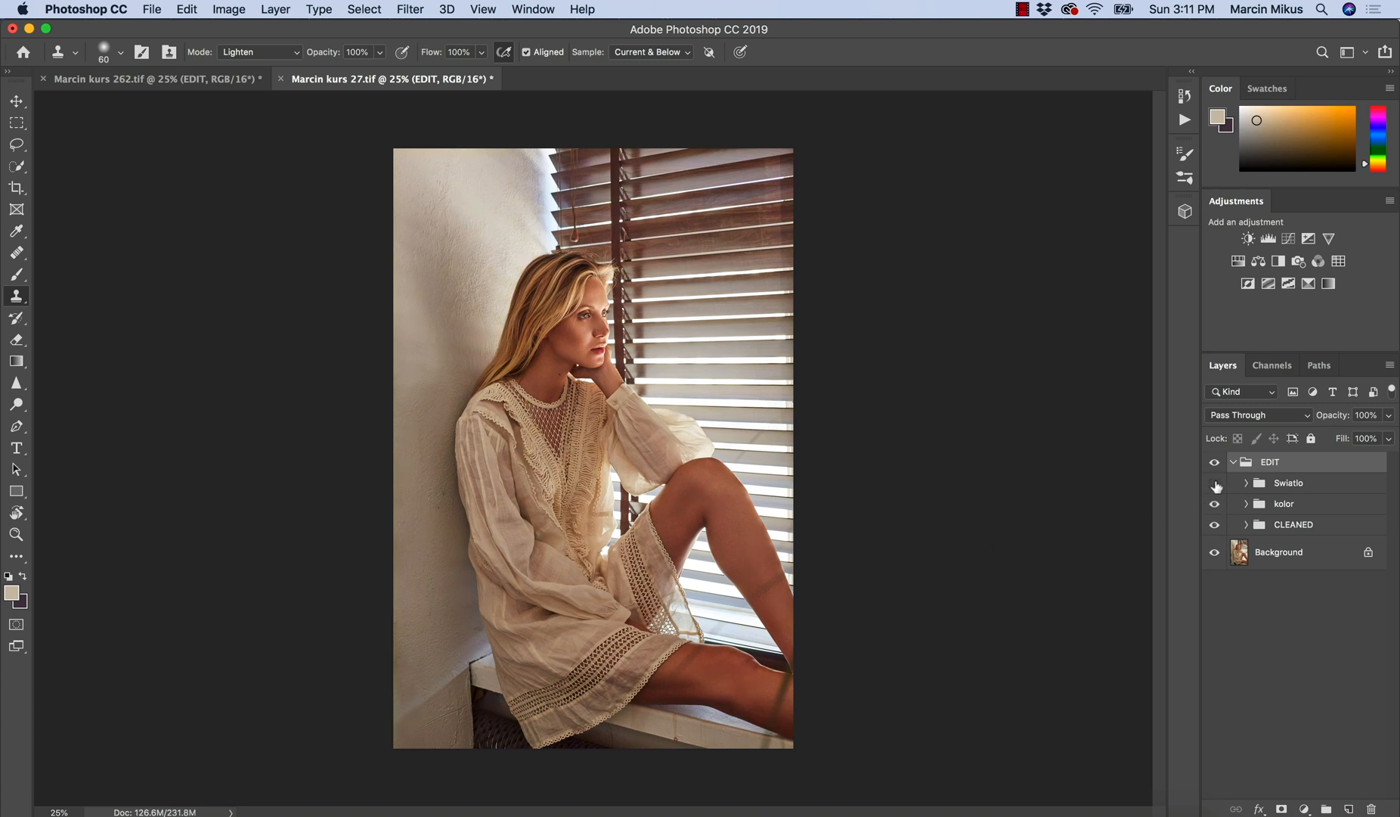
pyautogui.click(1216, 484)
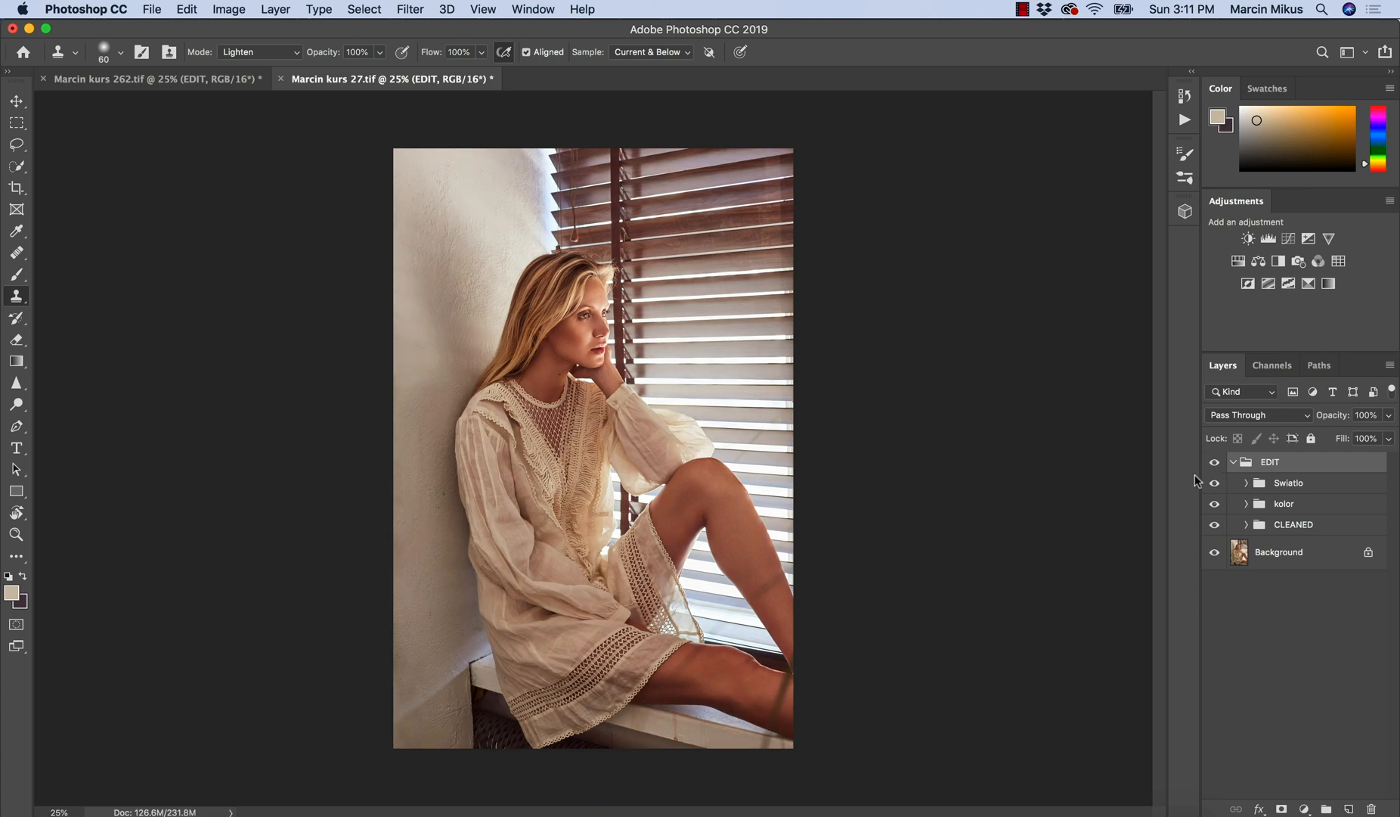
# - Switch to the 262 document and compare the portrait before and after by toggling the EDIT group's visibility
pyautogui.click(154, 80)
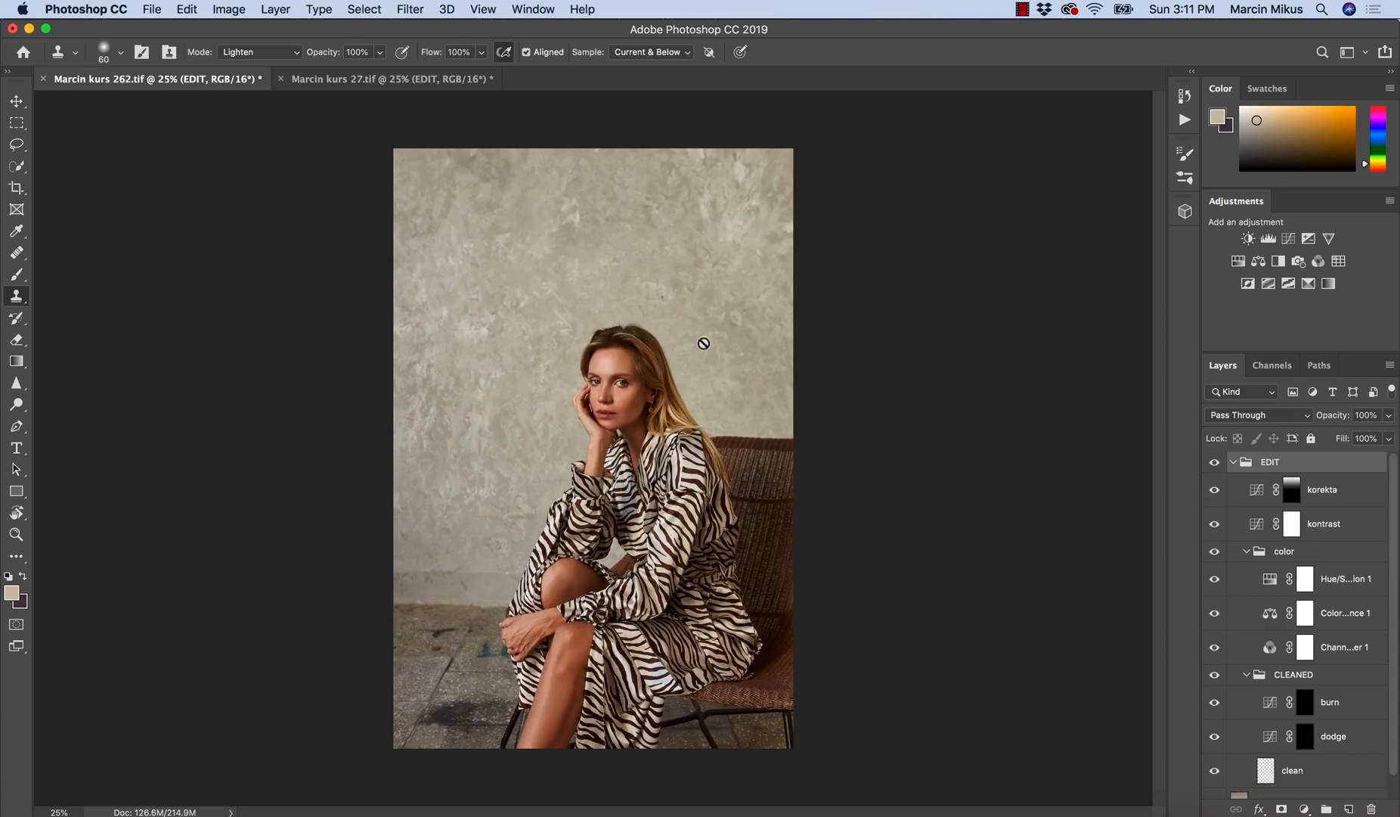
pyautogui.click(1215, 462)
pyautogui.click(1215, 462)
pyautogui.click(1215, 462)
pyautogui.click(1216, 462)
# - Close the 262 and 27 TIFF documents, saving the changes in both
pyautogui.click(43, 79)
pyautogui.click(827, 291)
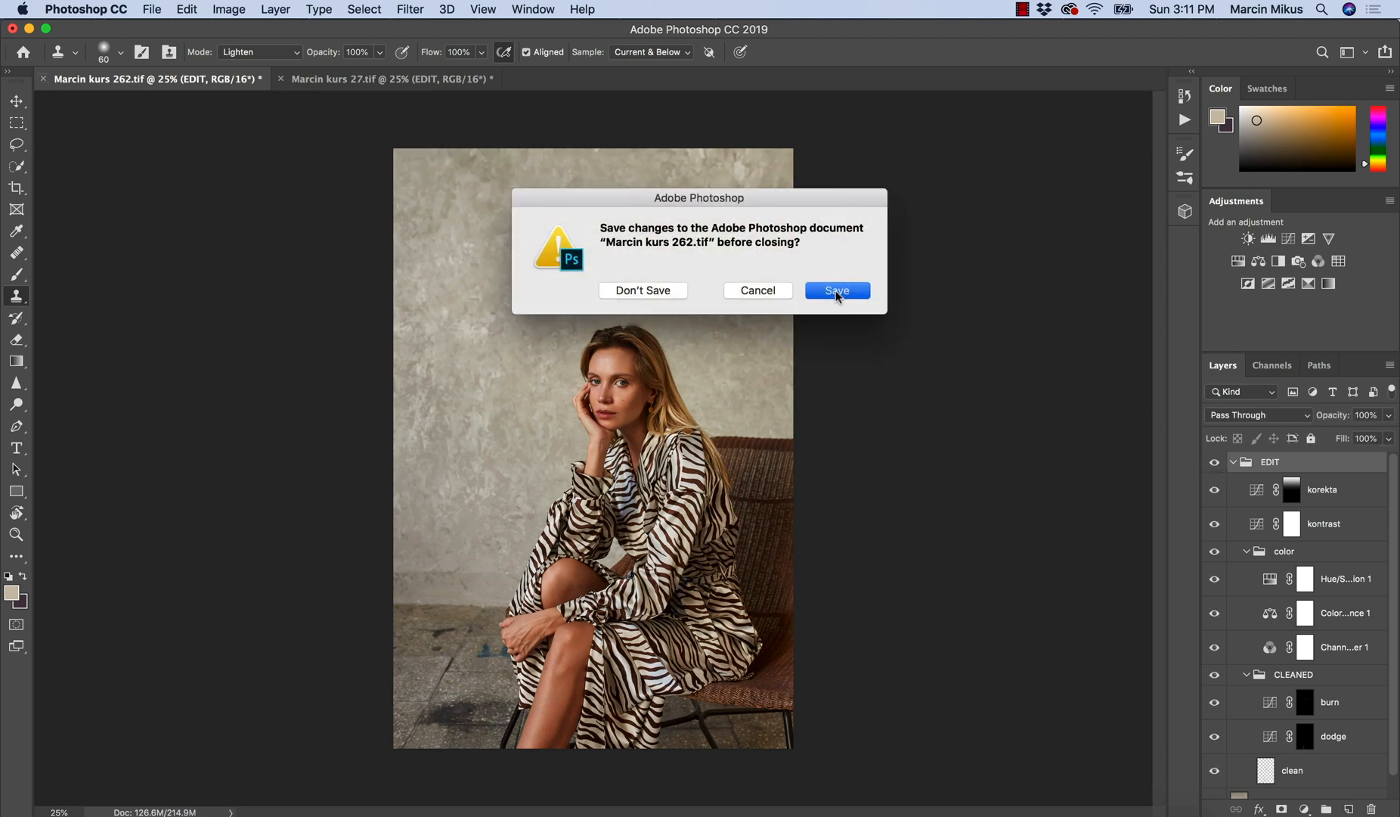
pyautogui.click(339, 79)
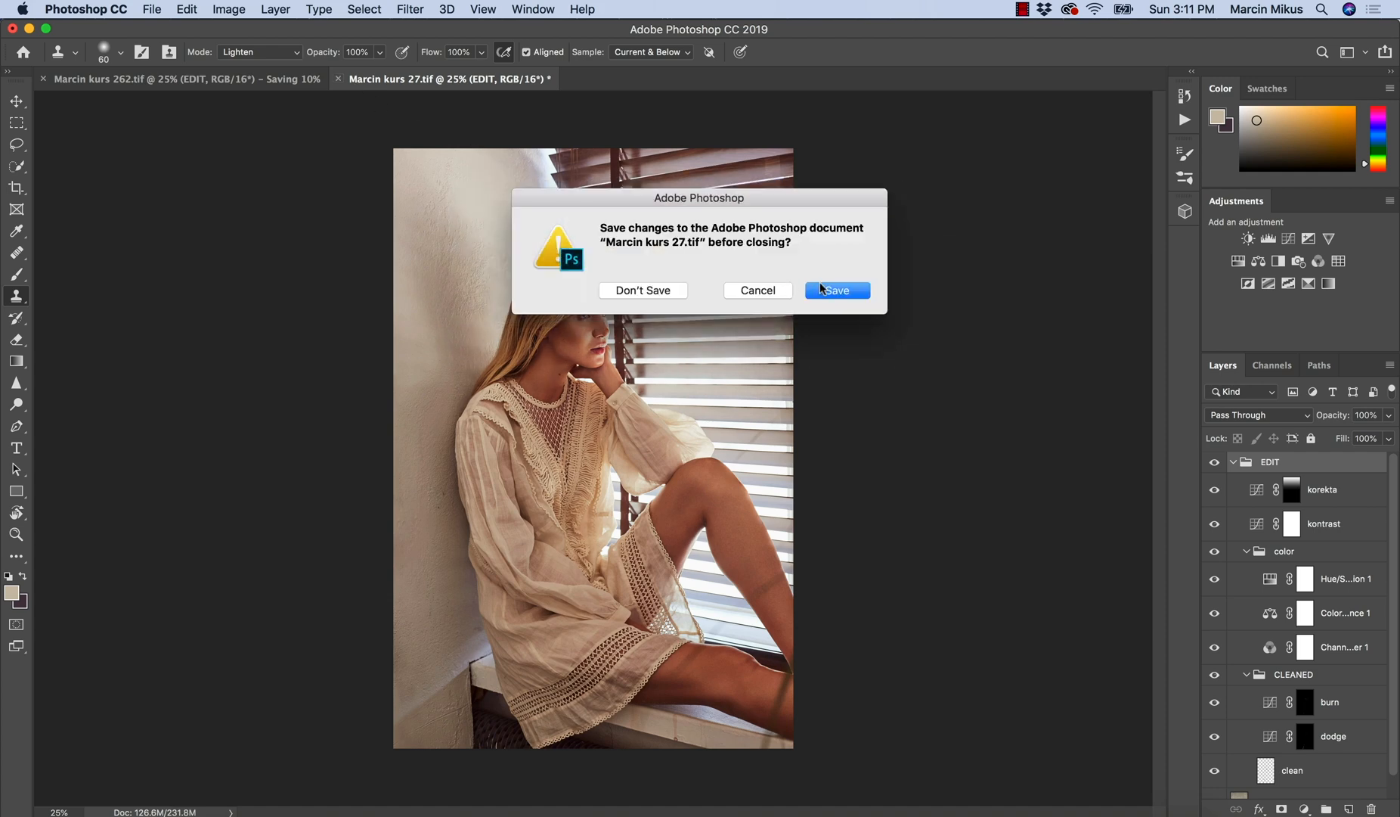
pyautogui.click(835, 292)
# - Switch to Adobe Bridge and preview the processed TIFF photos in the Procesowane folder one by one
pyautogui.click(711, 808)
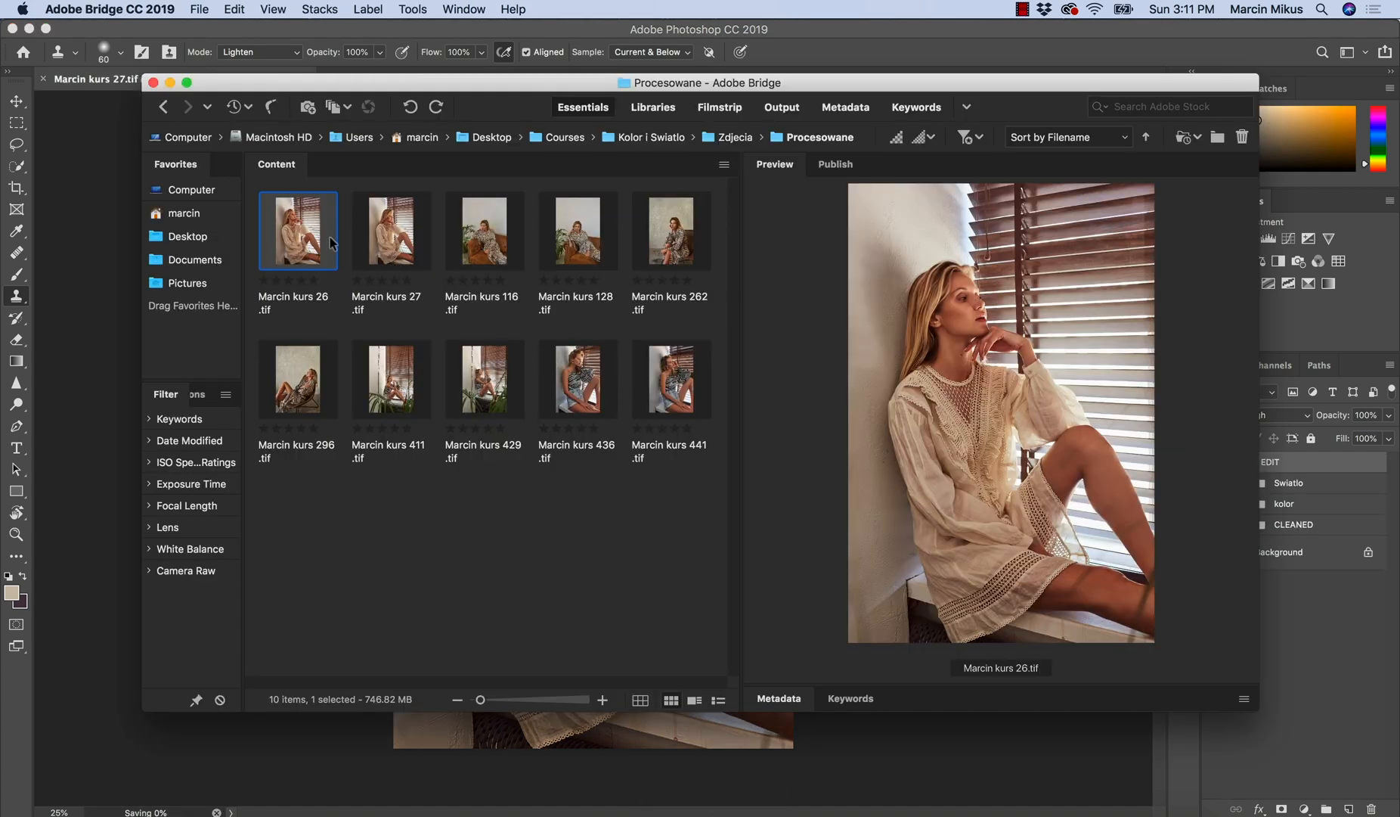
pyautogui.click(381, 240)
pyautogui.click(494, 245)
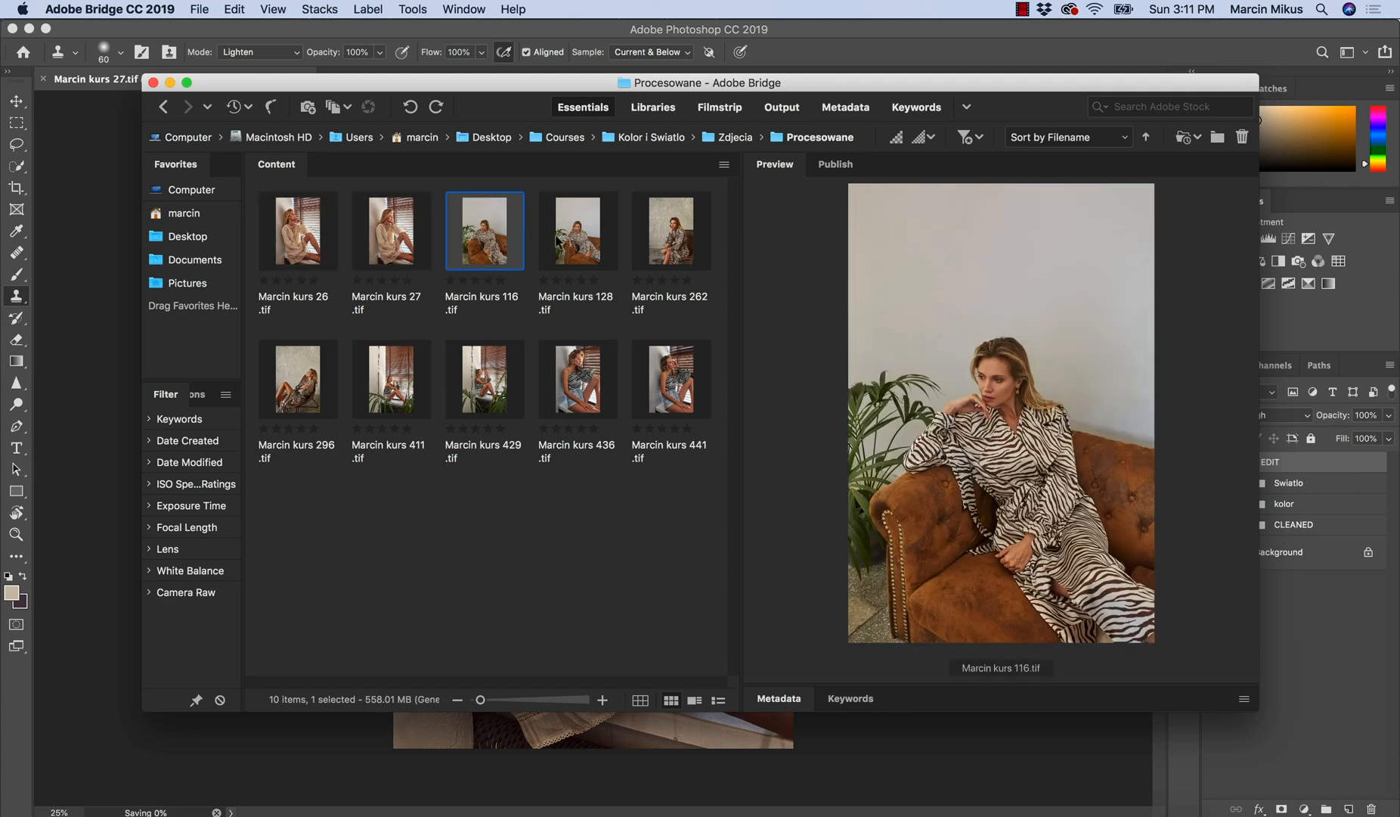
pyautogui.click(581, 243)
pyautogui.click(673, 259)
pyautogui.click(672, 374)
pyautogui.click(578, 374)
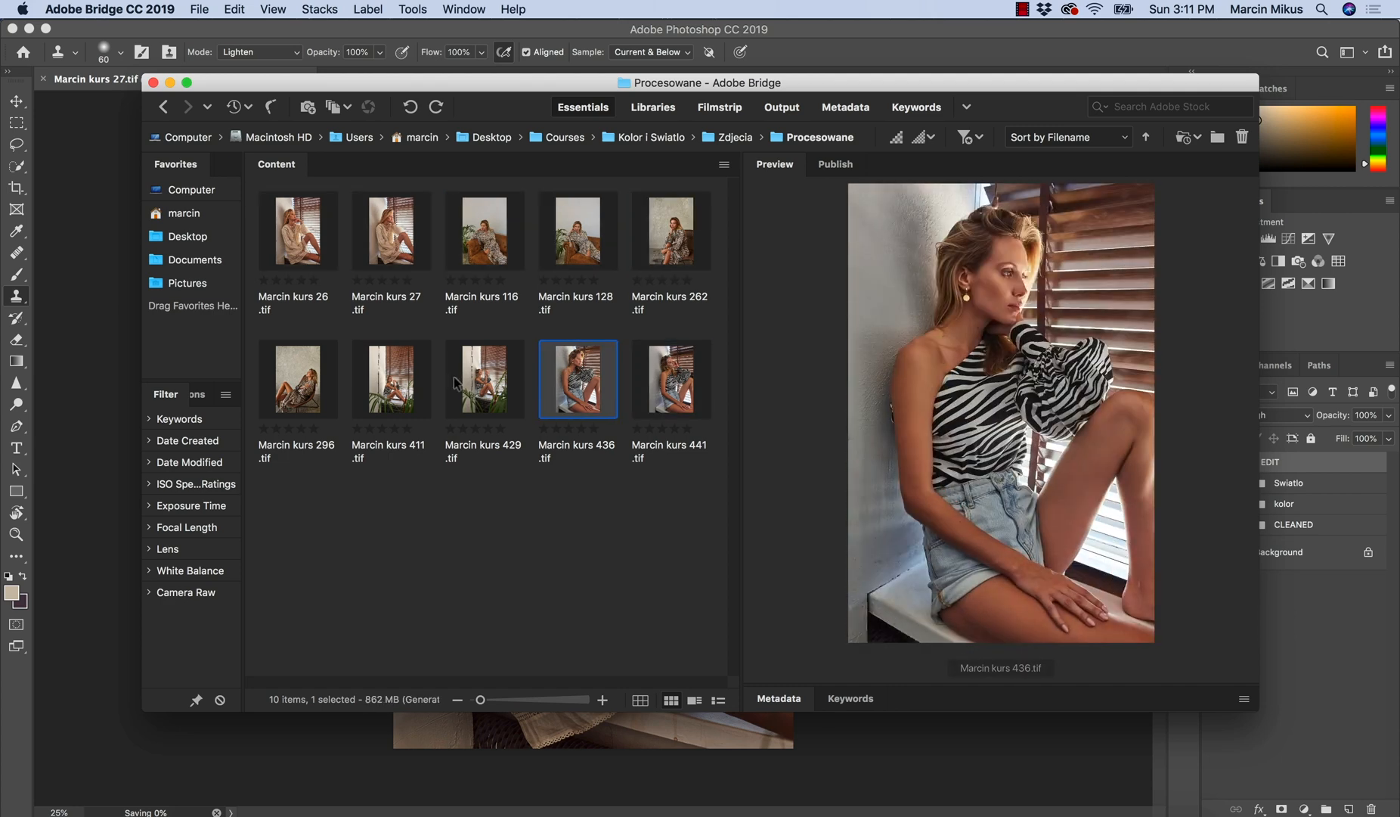
pyautogui.click(448, 373)
pyautogui.click(391, 374)
pyautogui.click(301, 370)
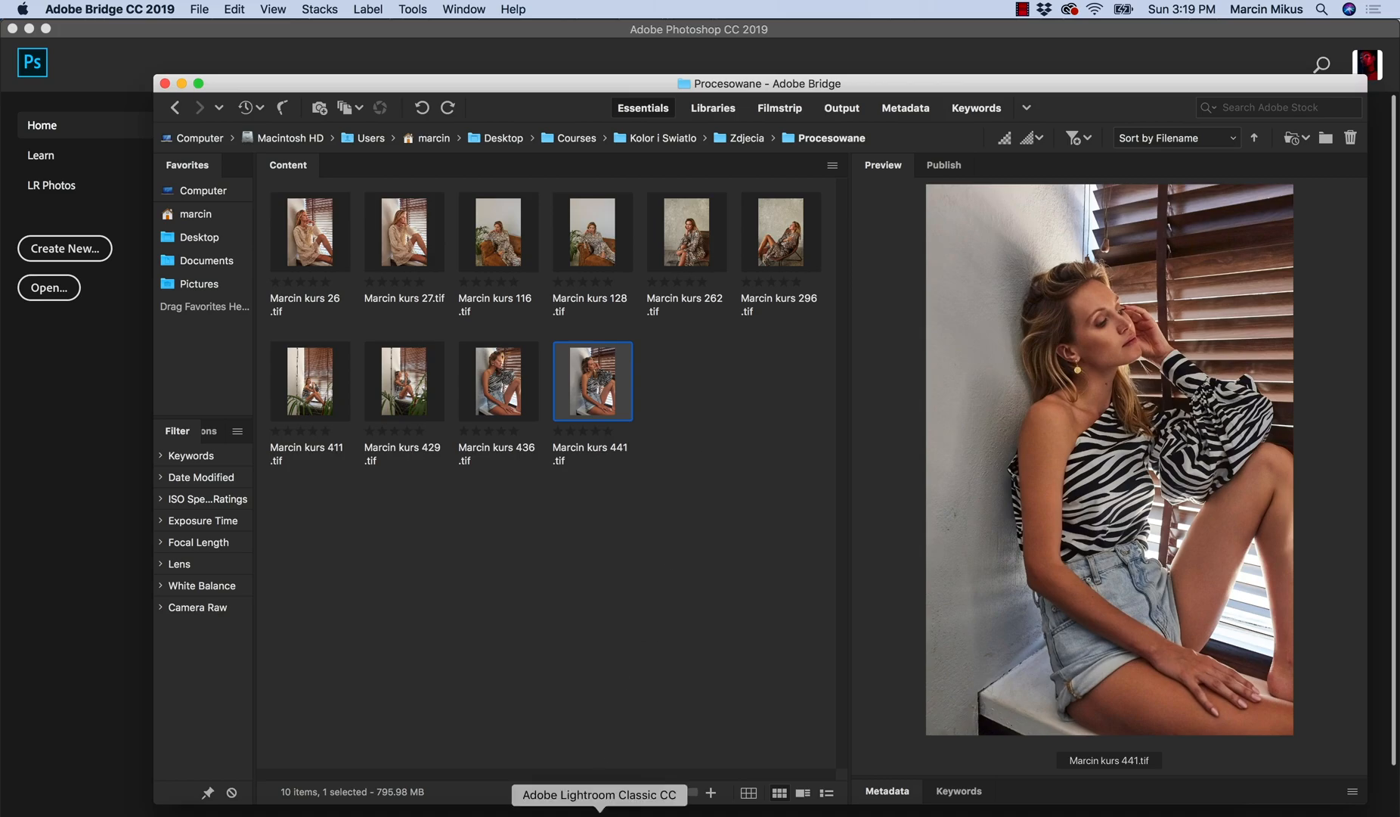
# - Switch to Lightroom Classic and import all photos from Desktop/Courses/Kolor i Swiatlo/Zdjecia/Procesowane into the catalog
pyautogui.click(650, 806)
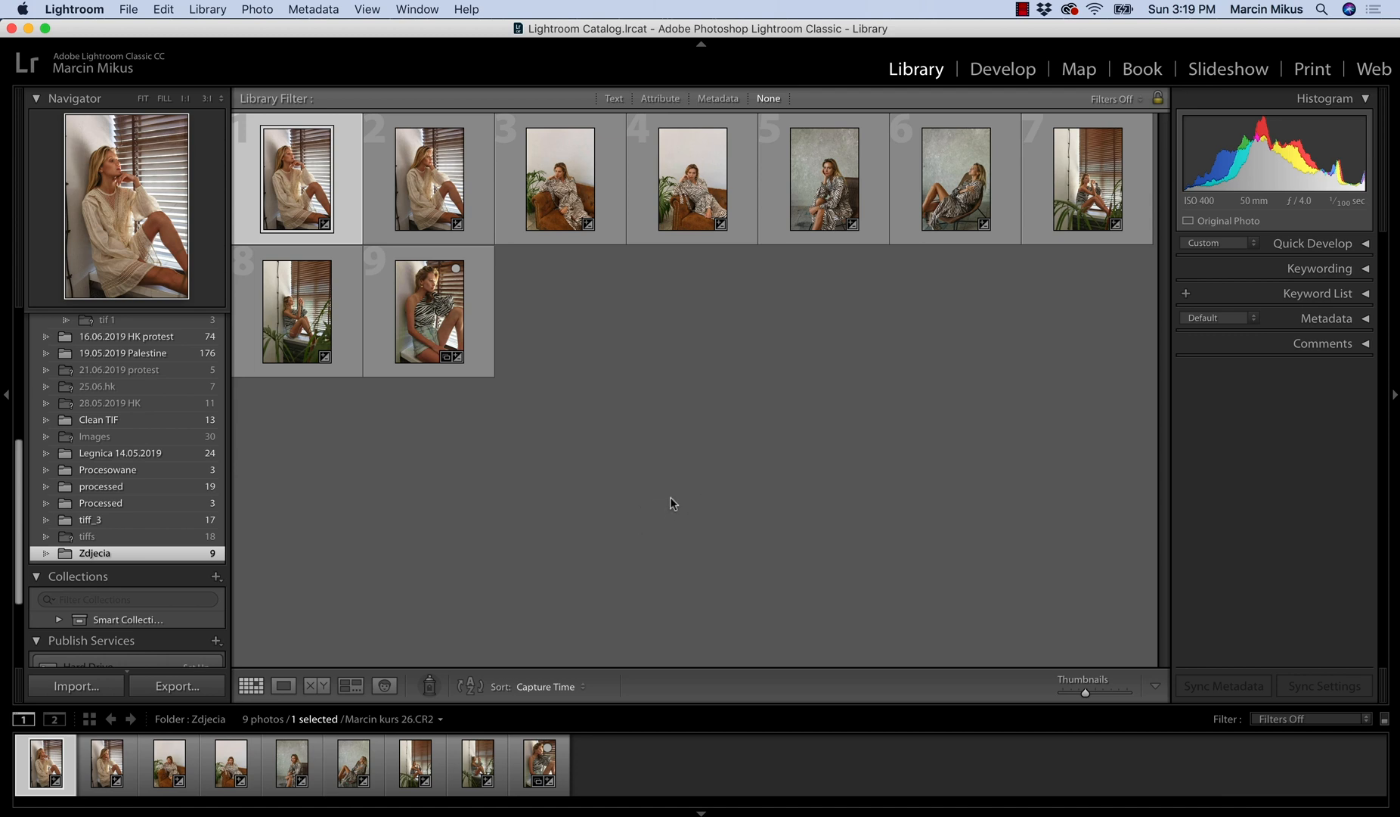
pyautogui.click(74, 685)
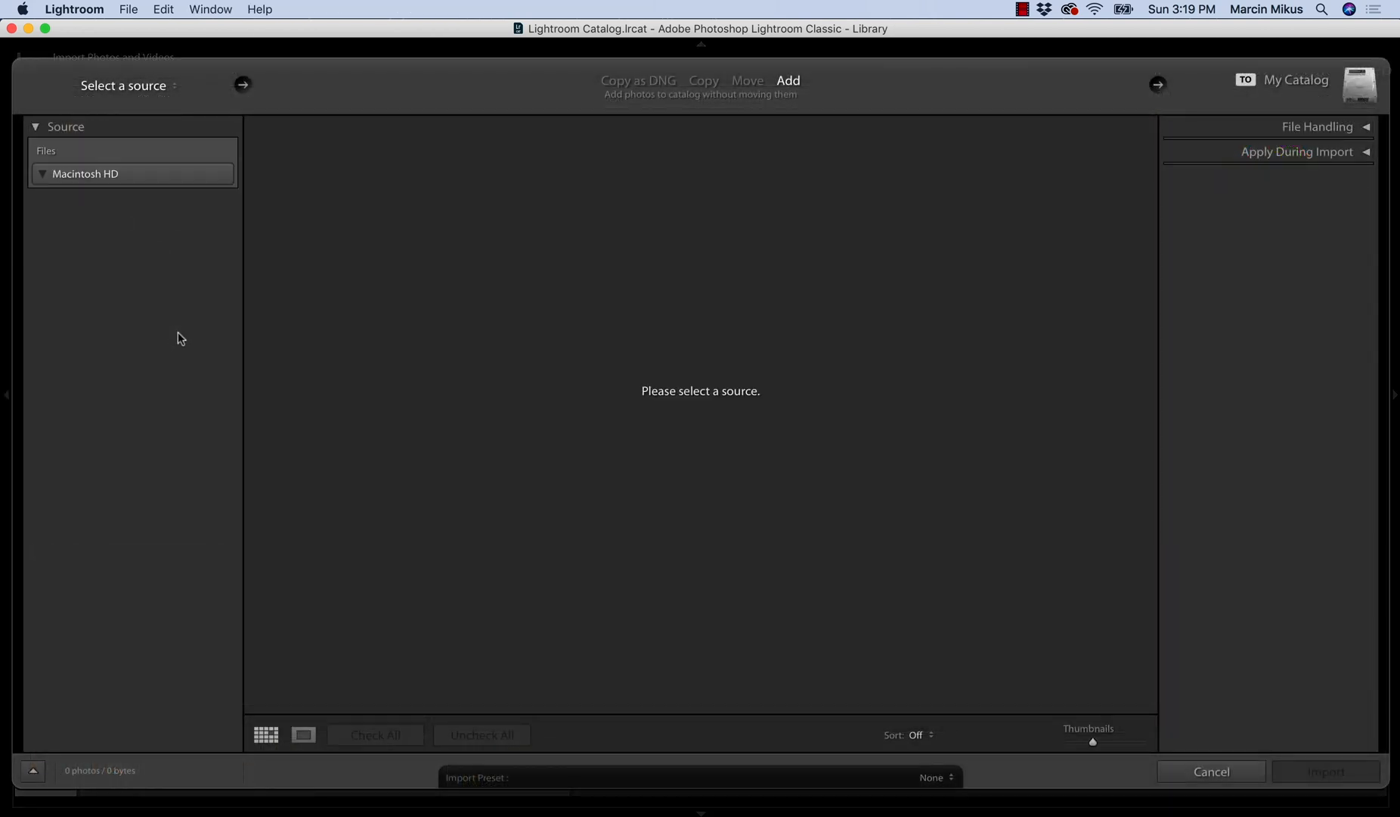
pyautogui.click(139, 317)
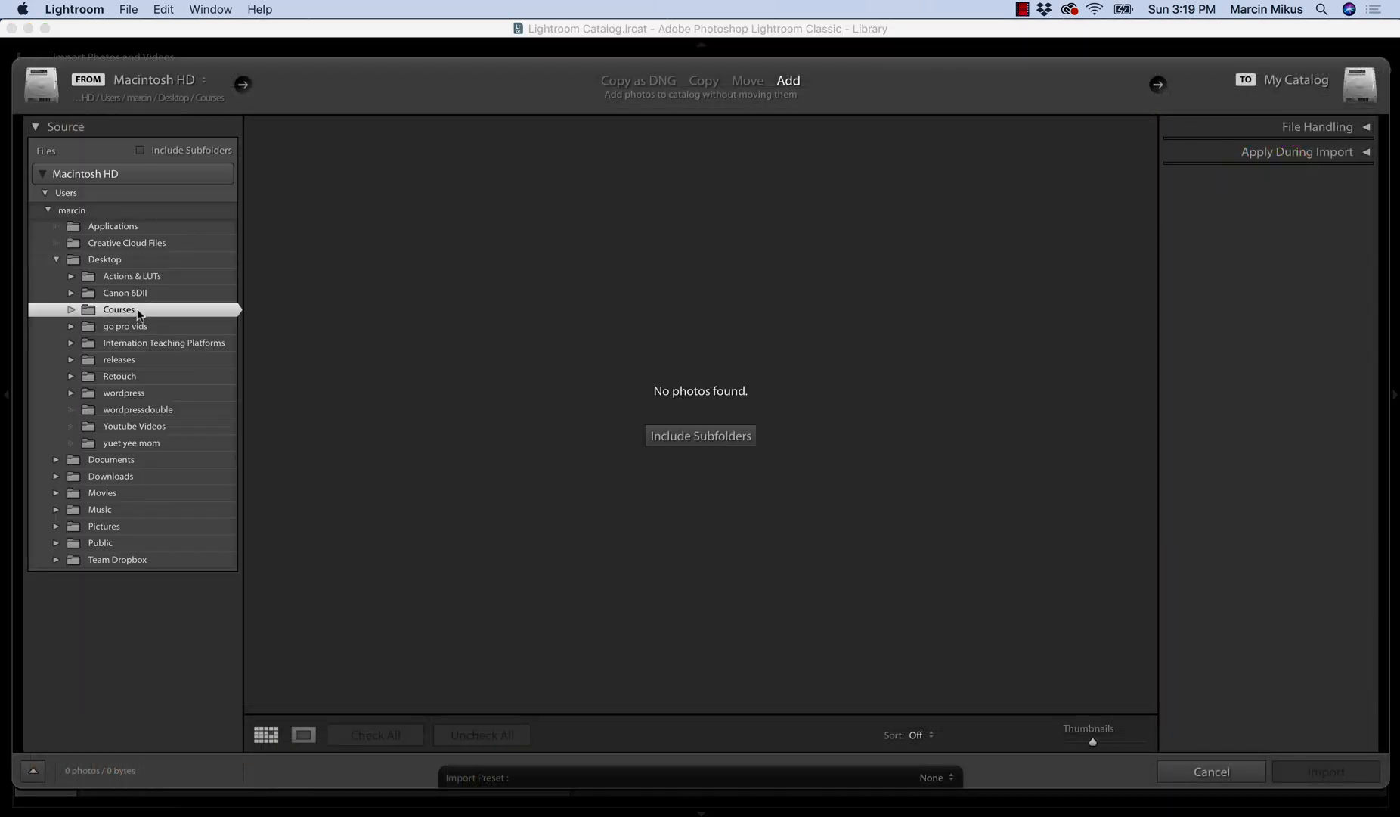
pyautogui.click(70, 310)
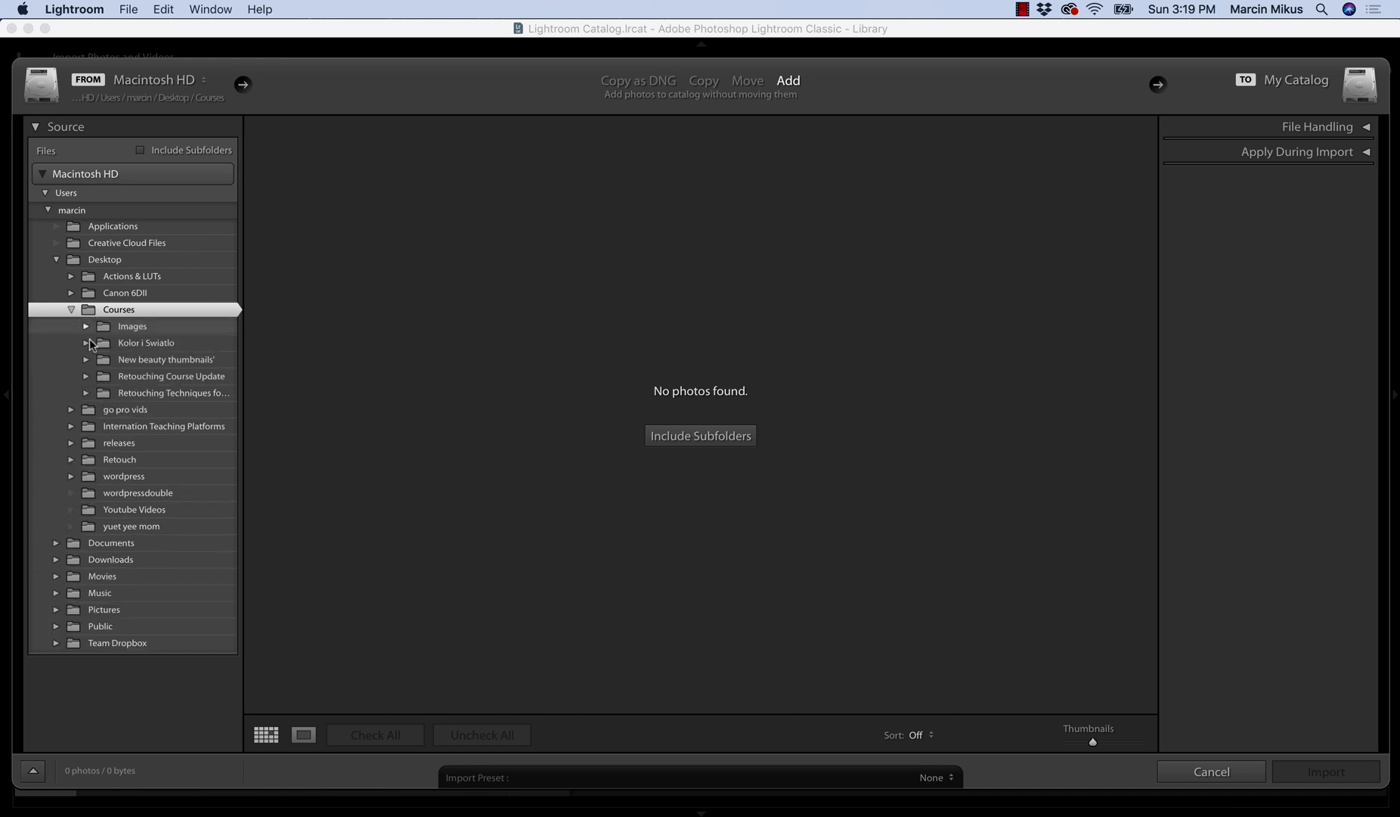
pyautogui.click(87, 342)
pyautogui.click(135, 378)
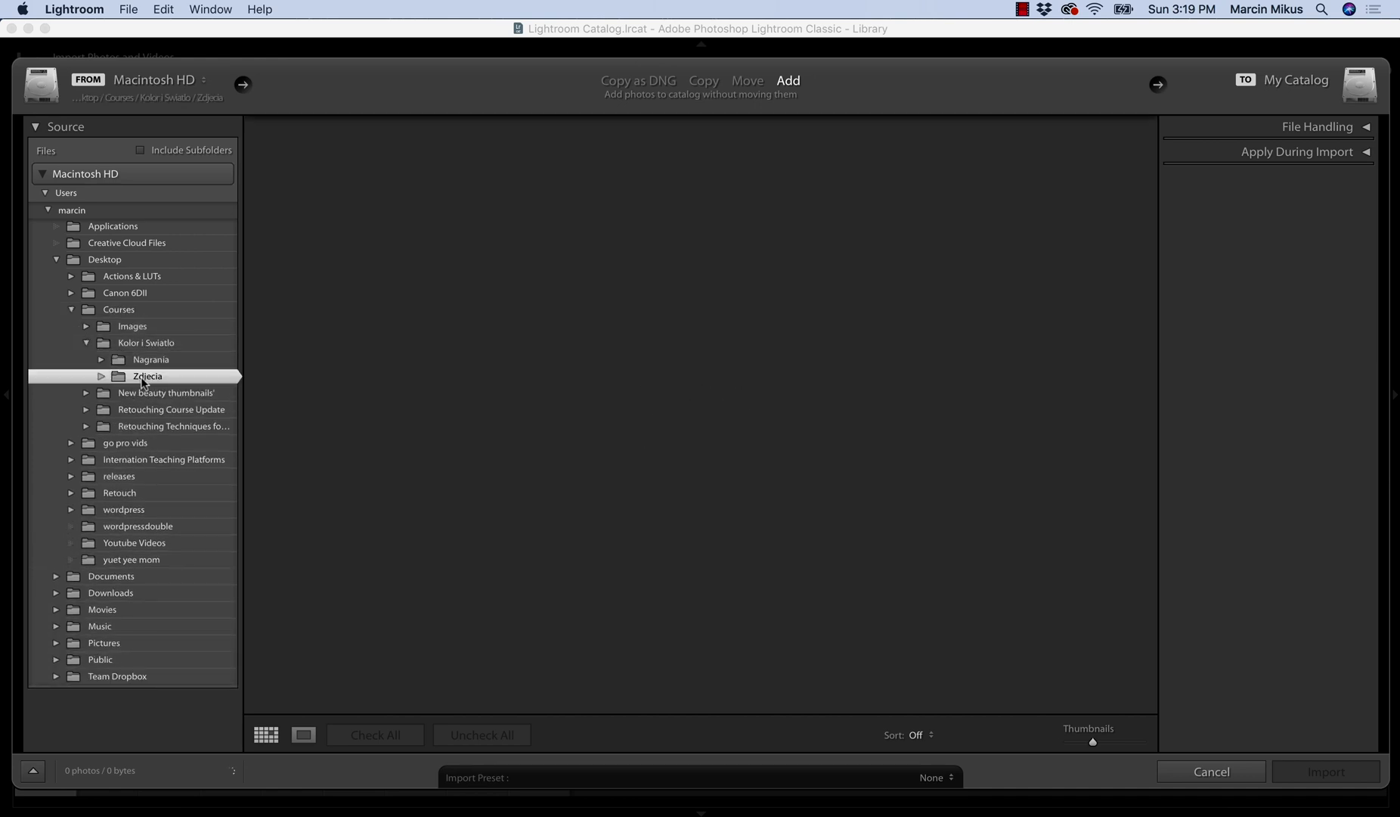
pyautogui.click(100, 376)
pyautogui.click(153, 408)
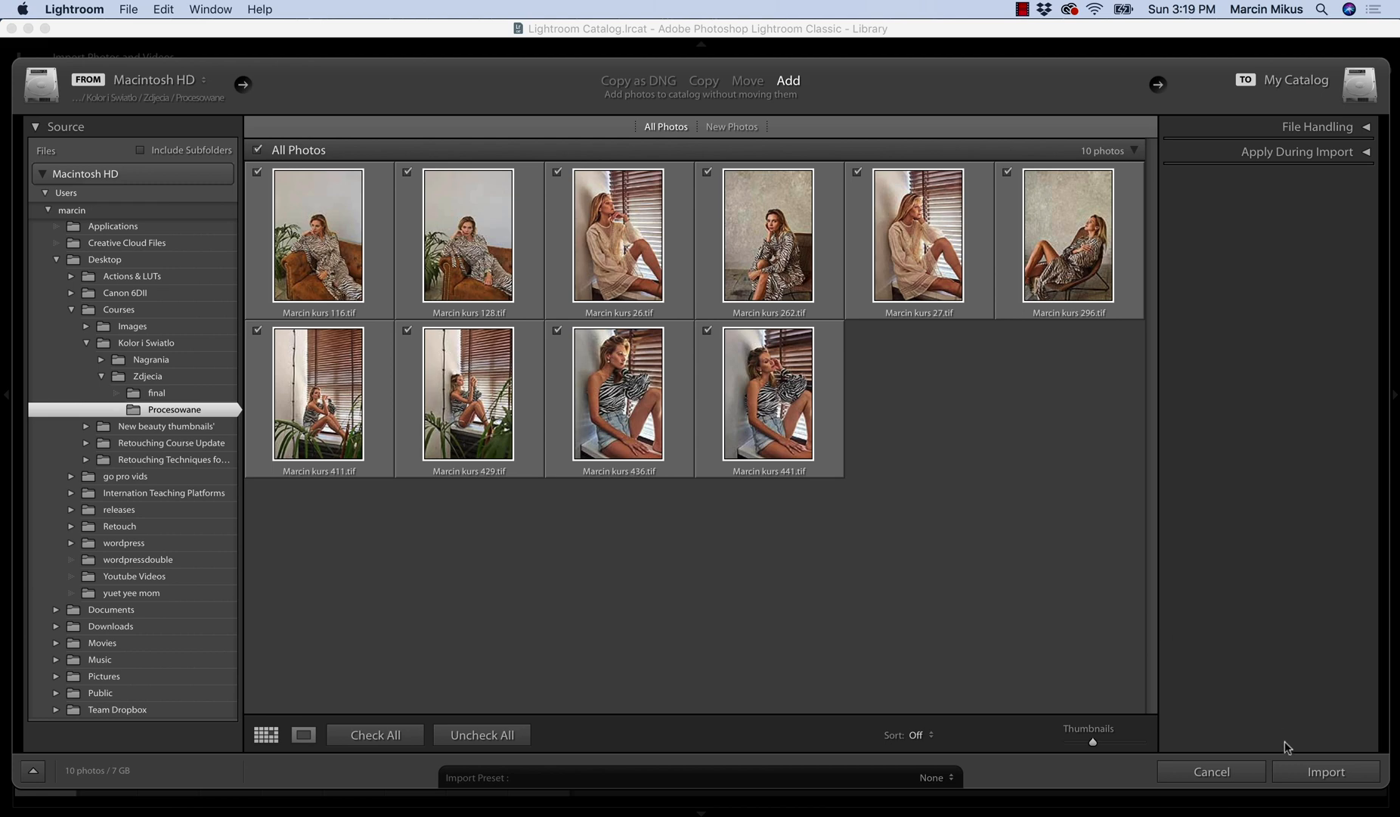
pyautogui.click(1326, 771)
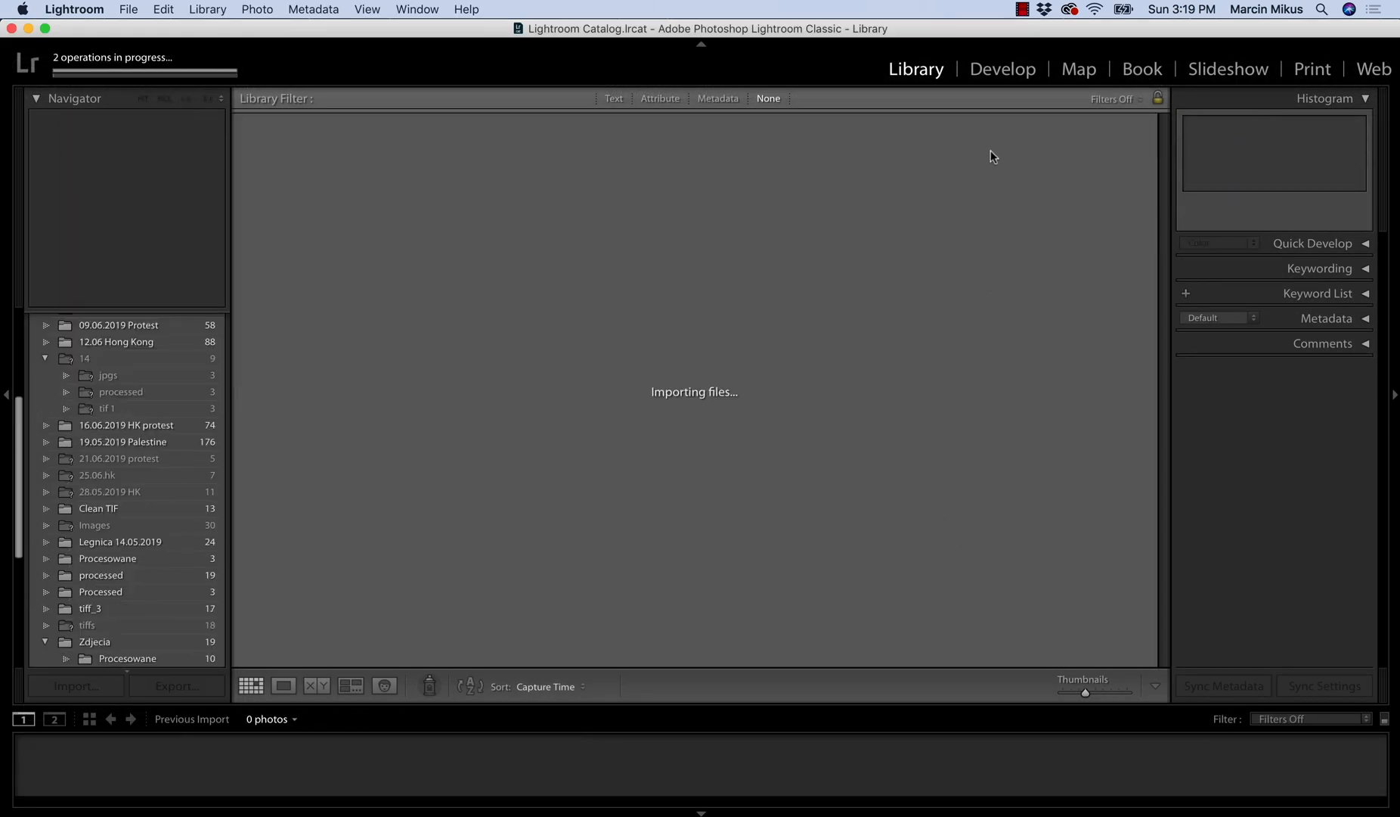
# - Develop photo 26 by setting its white balance to Tint -4 and Temp -4
pyautogui.click(996, 69)
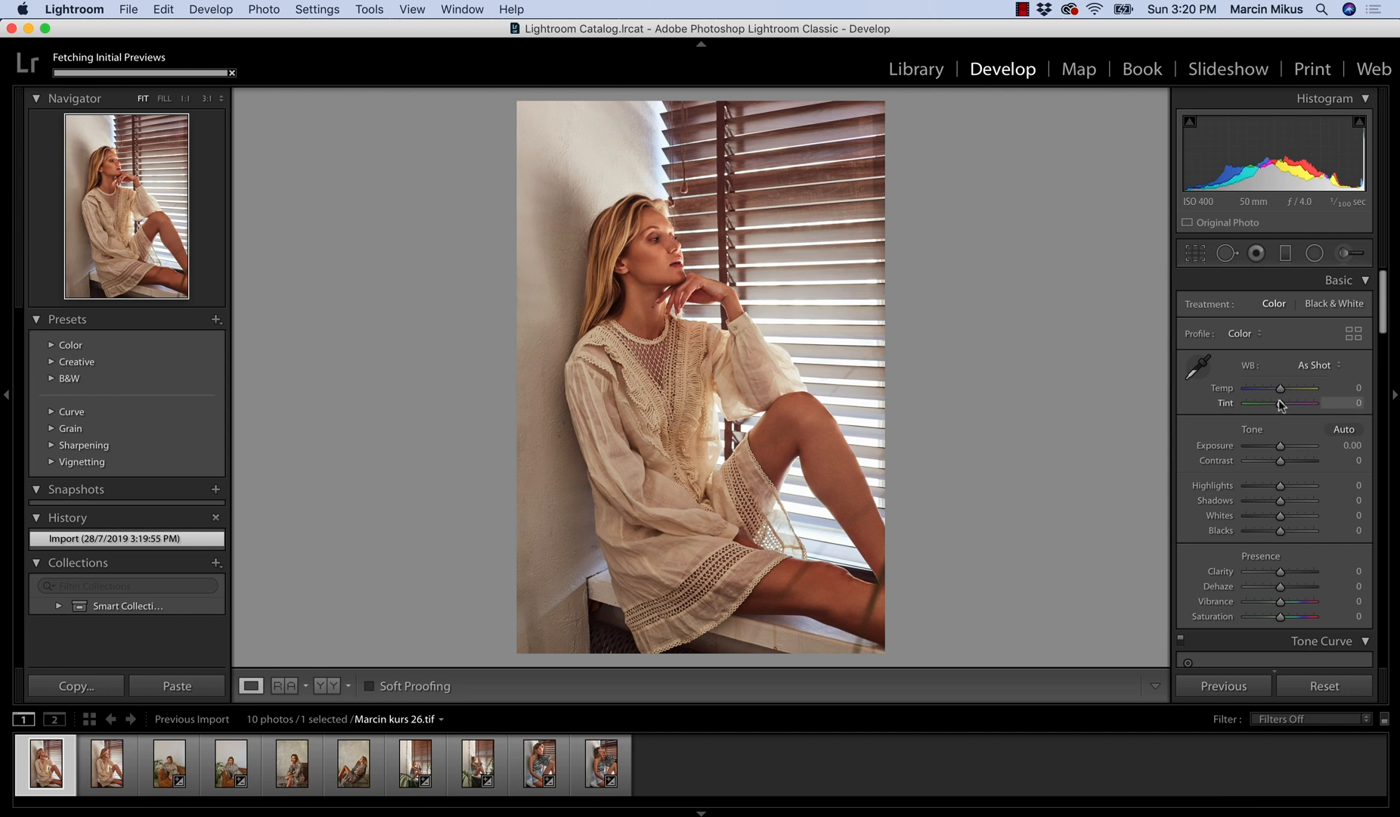
pyautogui.moveTo(1280, 406); pyautogui.dragTo(1276, 404)
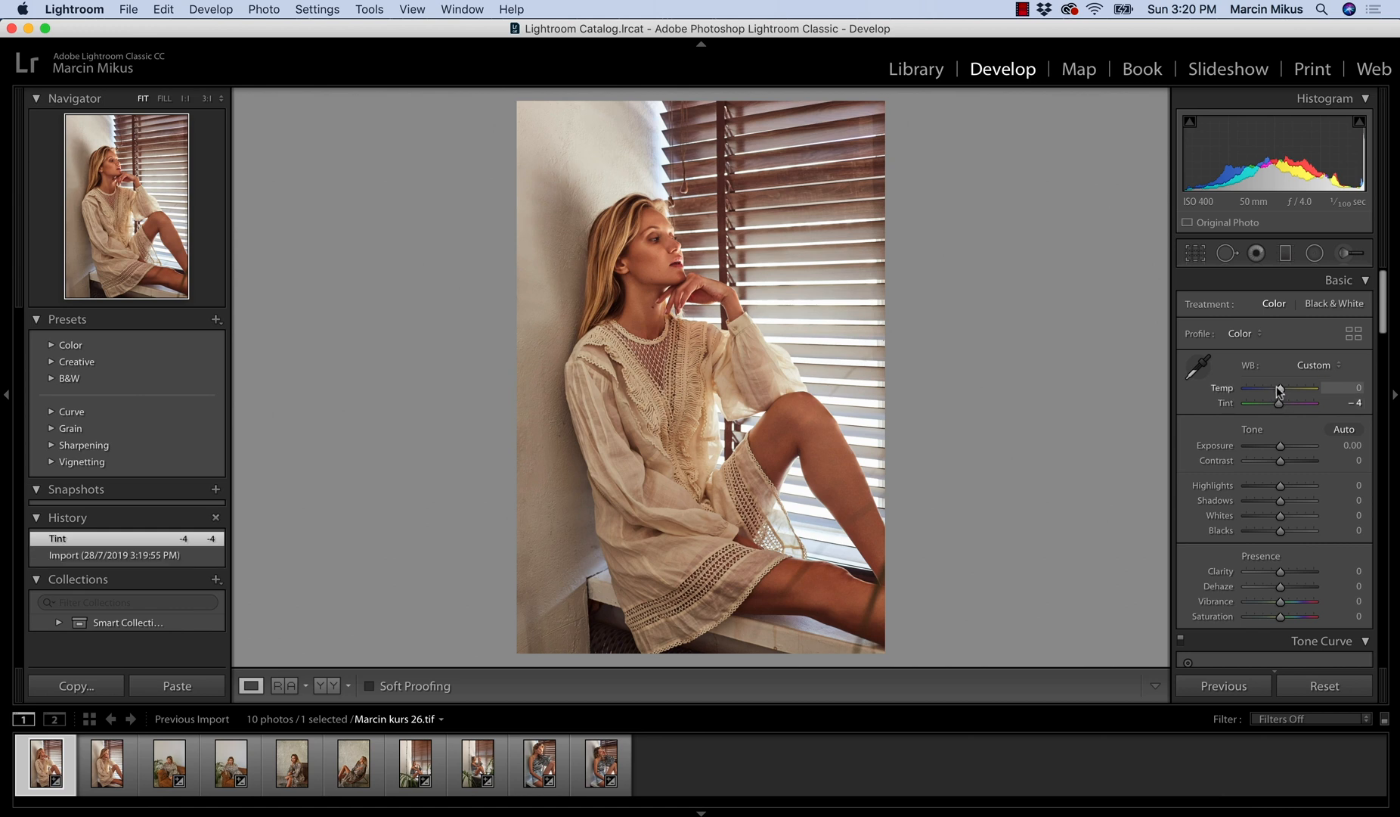
pyautogui.moveTo(1279, 390); pyautogui.dragTo(1277, 391)
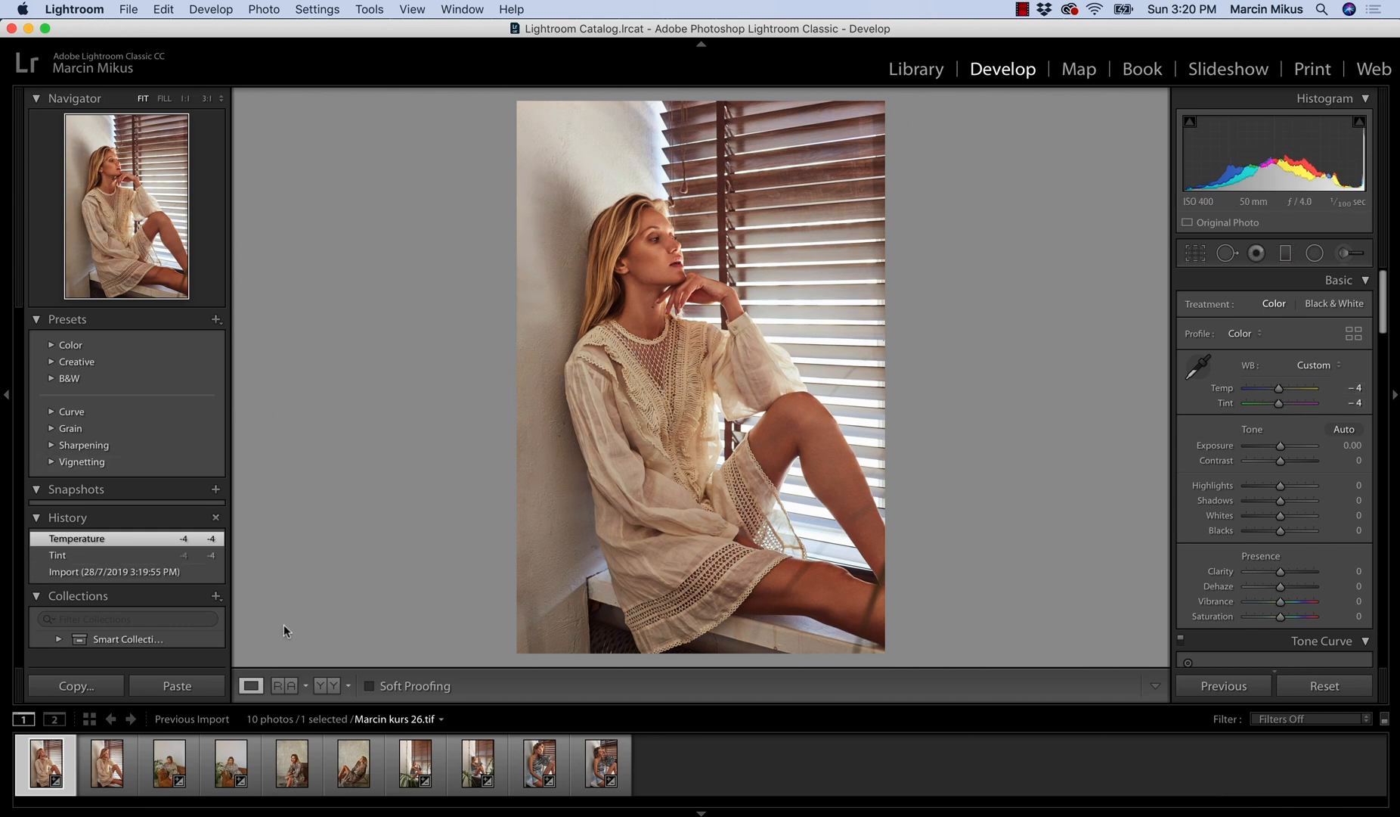
# - Synchronize the develop settings of photo 26 to photo 27, keeping the default sync options
pyautogui.keyDown('super'); pyautogui.click(112, 752); pyautogui.keyUp('super')
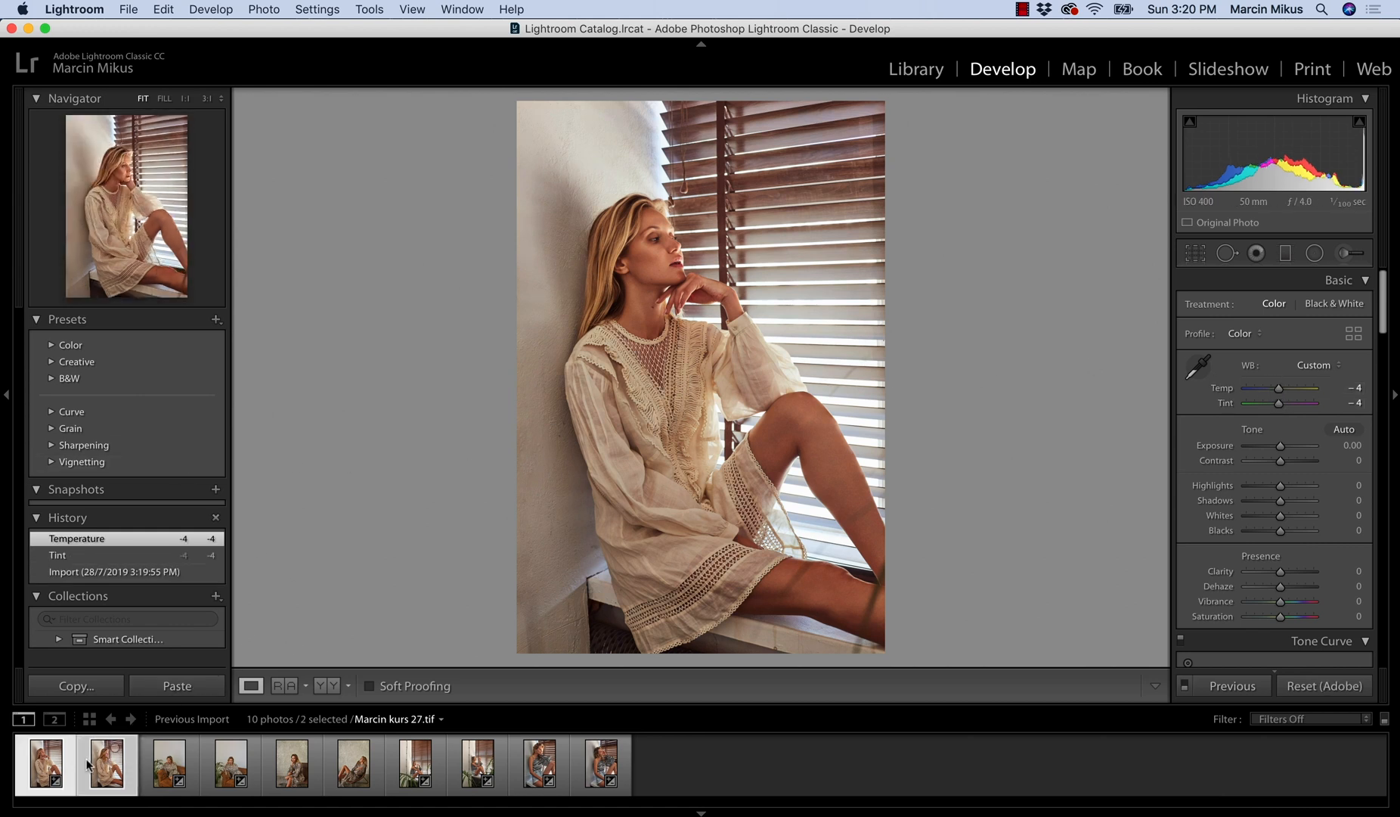
pyautogui.click(1220, 685)
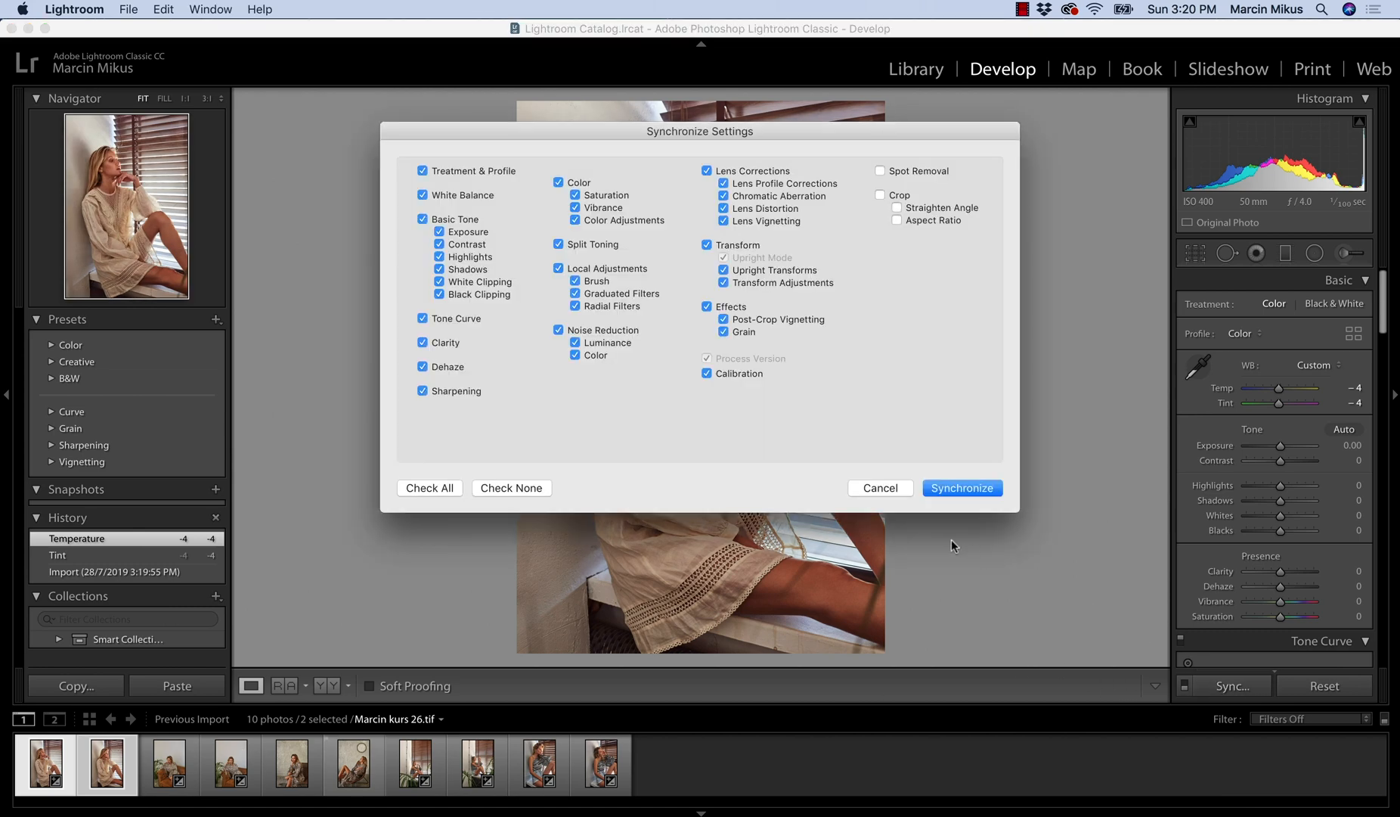
pyautogui.click(949, 491)
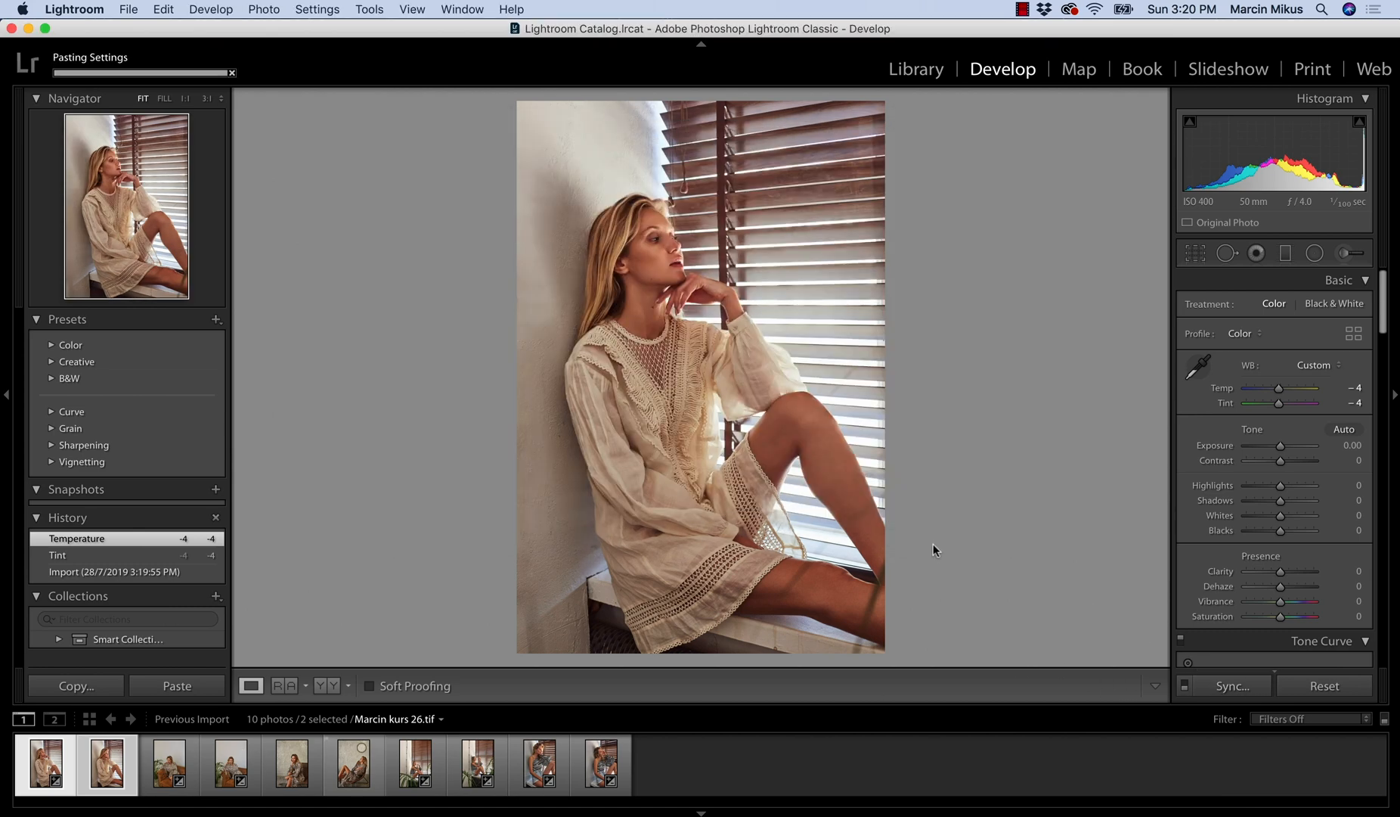
# - On photo 128, try and reset the automatic tone, and set Exposure to +0.45 and Saturation to -9
pyautogui.click(206, 760)
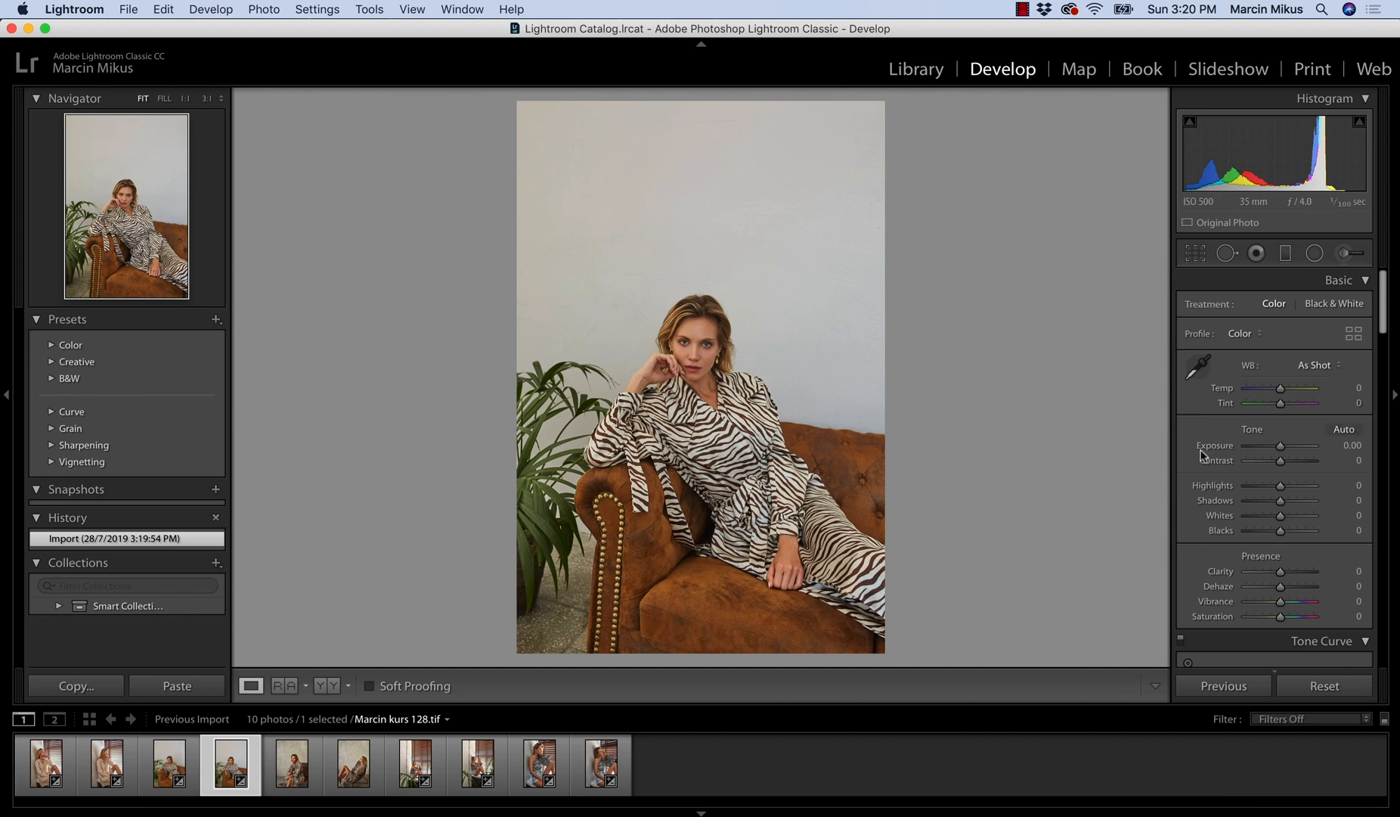
pyautogui.click(1340, 429)
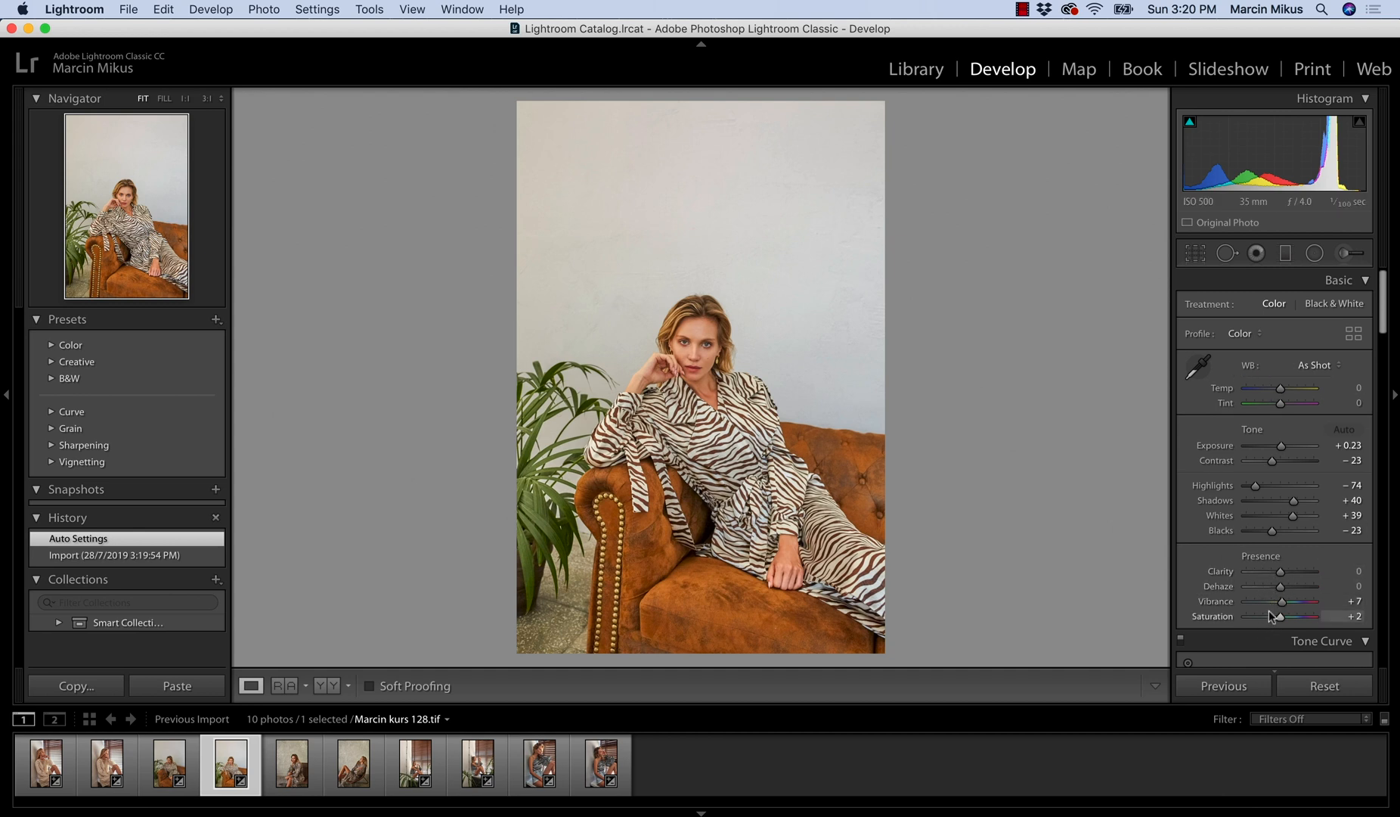
pyautogui.click(1317, 686)
pyautogui.moveTo(1281, 446); pyautogui.dragTo(1287, 452)
pyautogui.moveTo(1281, 617); pyautogui.dragTo(1276, 619)
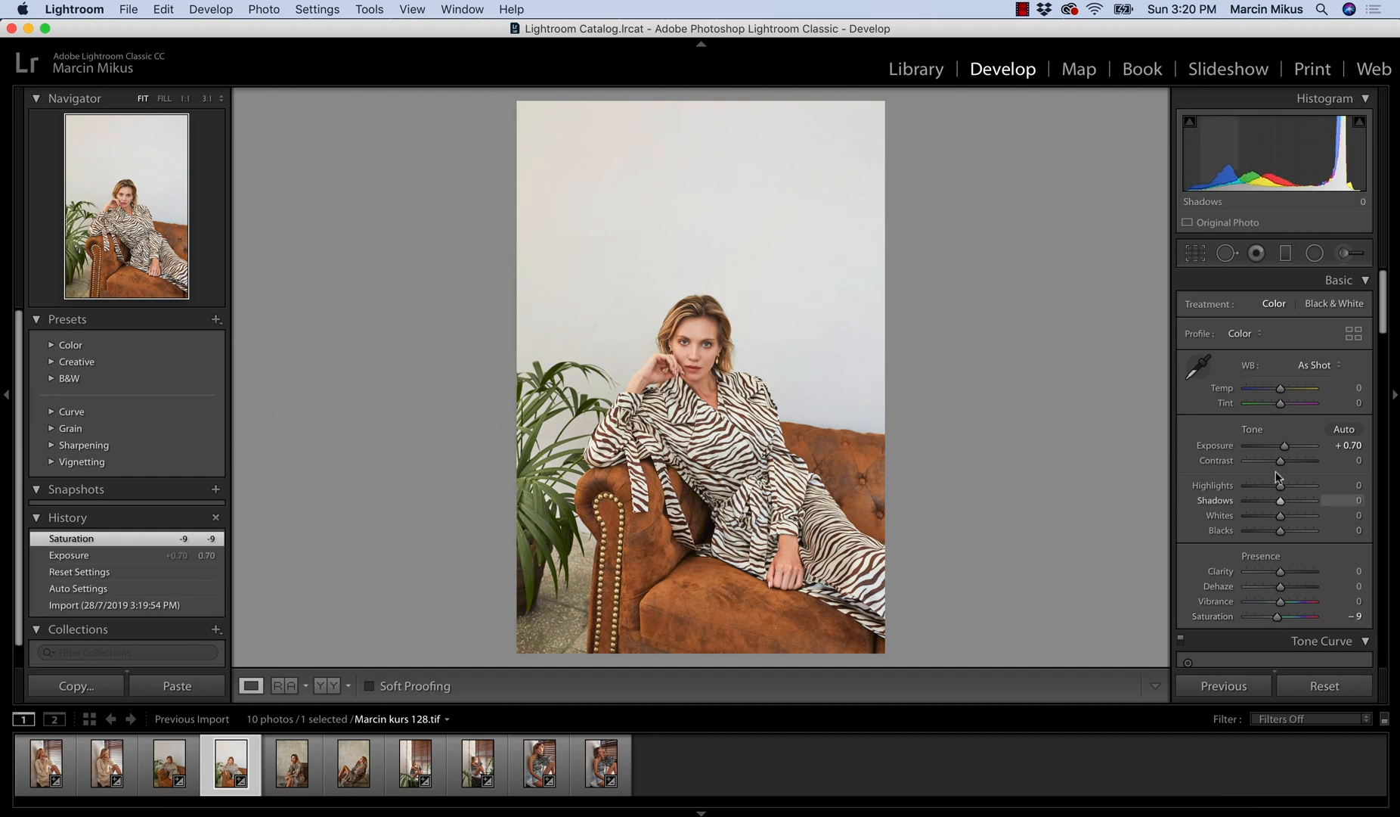
pyautogui.moveTo(1283, 448); pyautogui.dragTo(1281, 447)
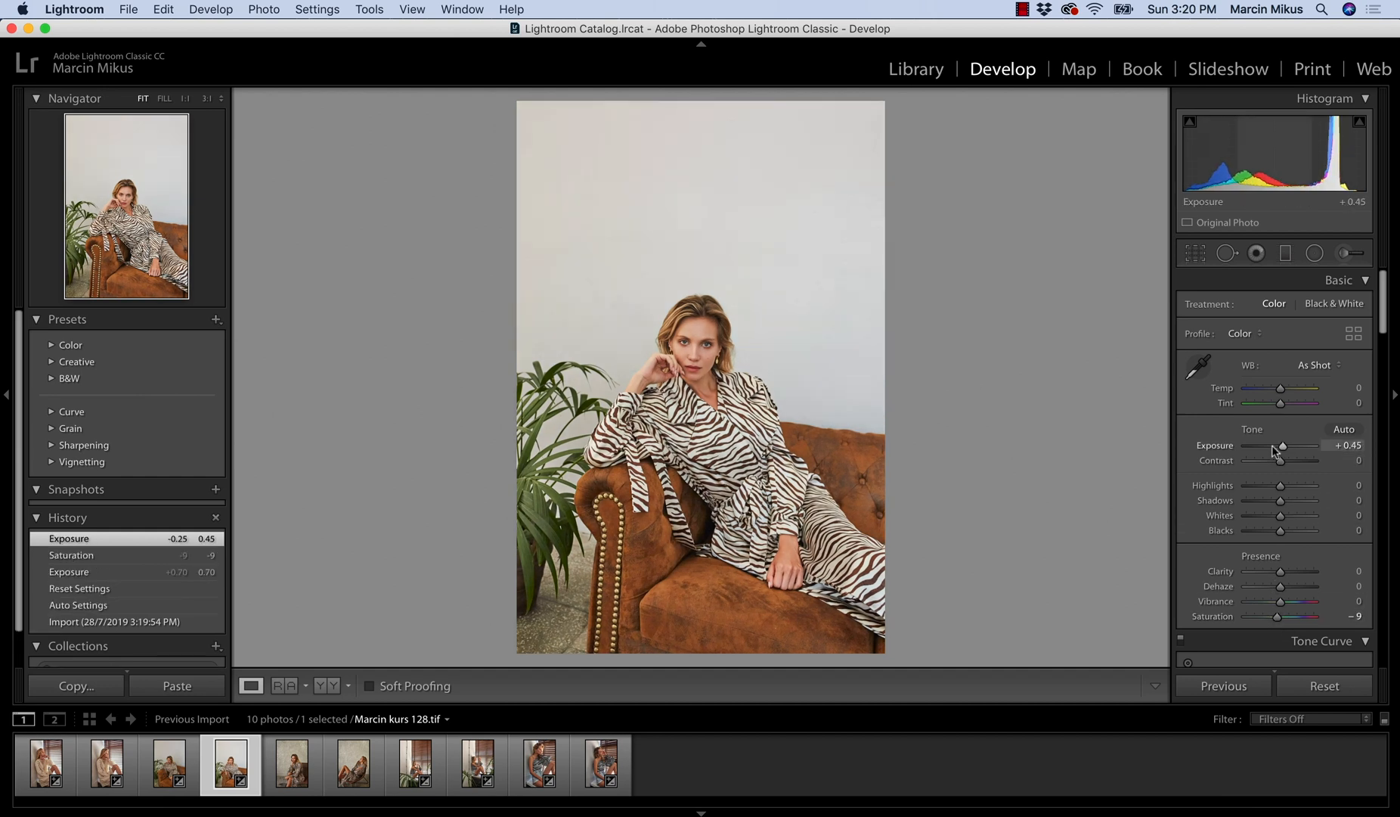
# - Synchronize the develop settings of photo 128 to photo 116
pyautogui.keyDown('super'); pyautogui.click(186, 758); pyautogui.keyUp('super')
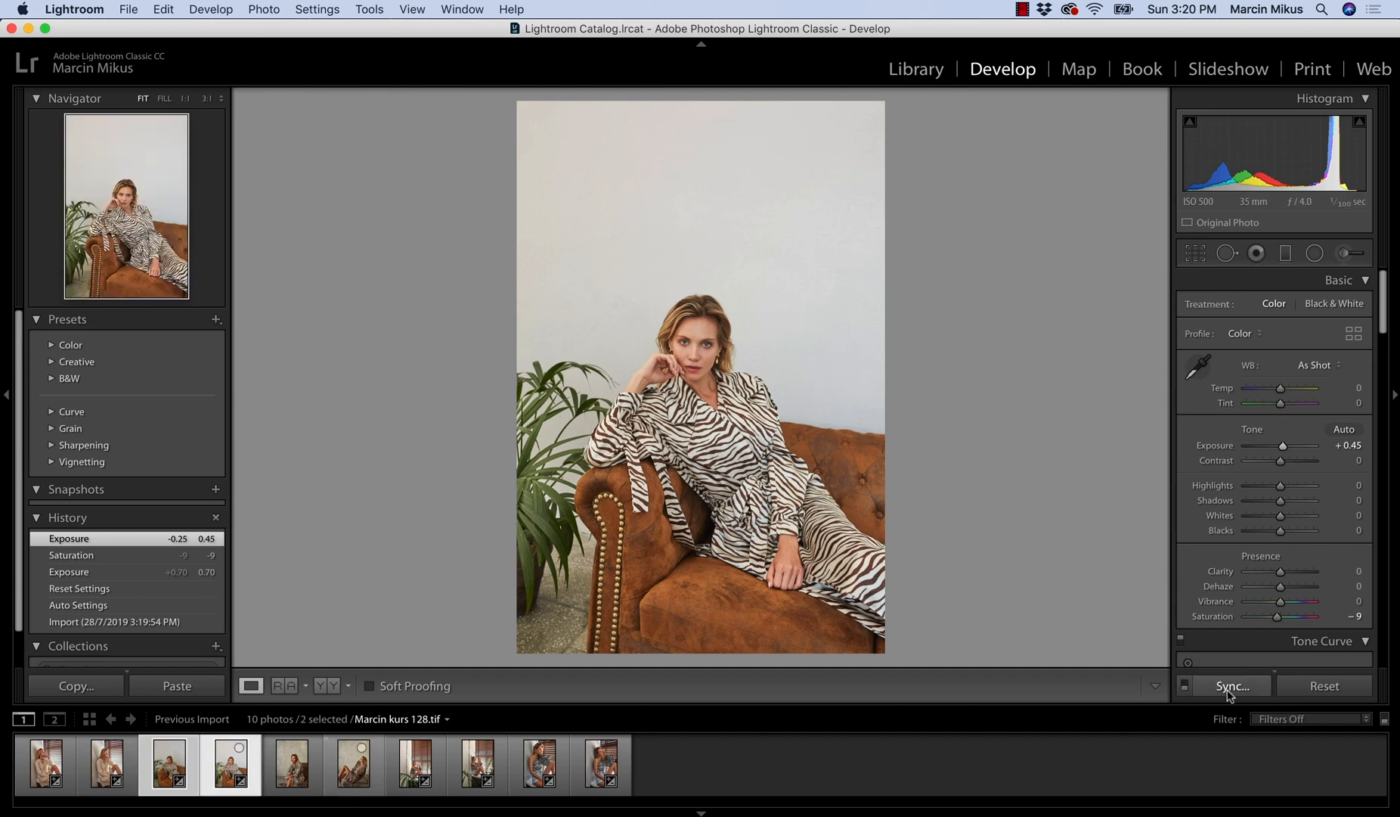
pyautogui.click(1231, 686)
pyautogui.click(941, 492)
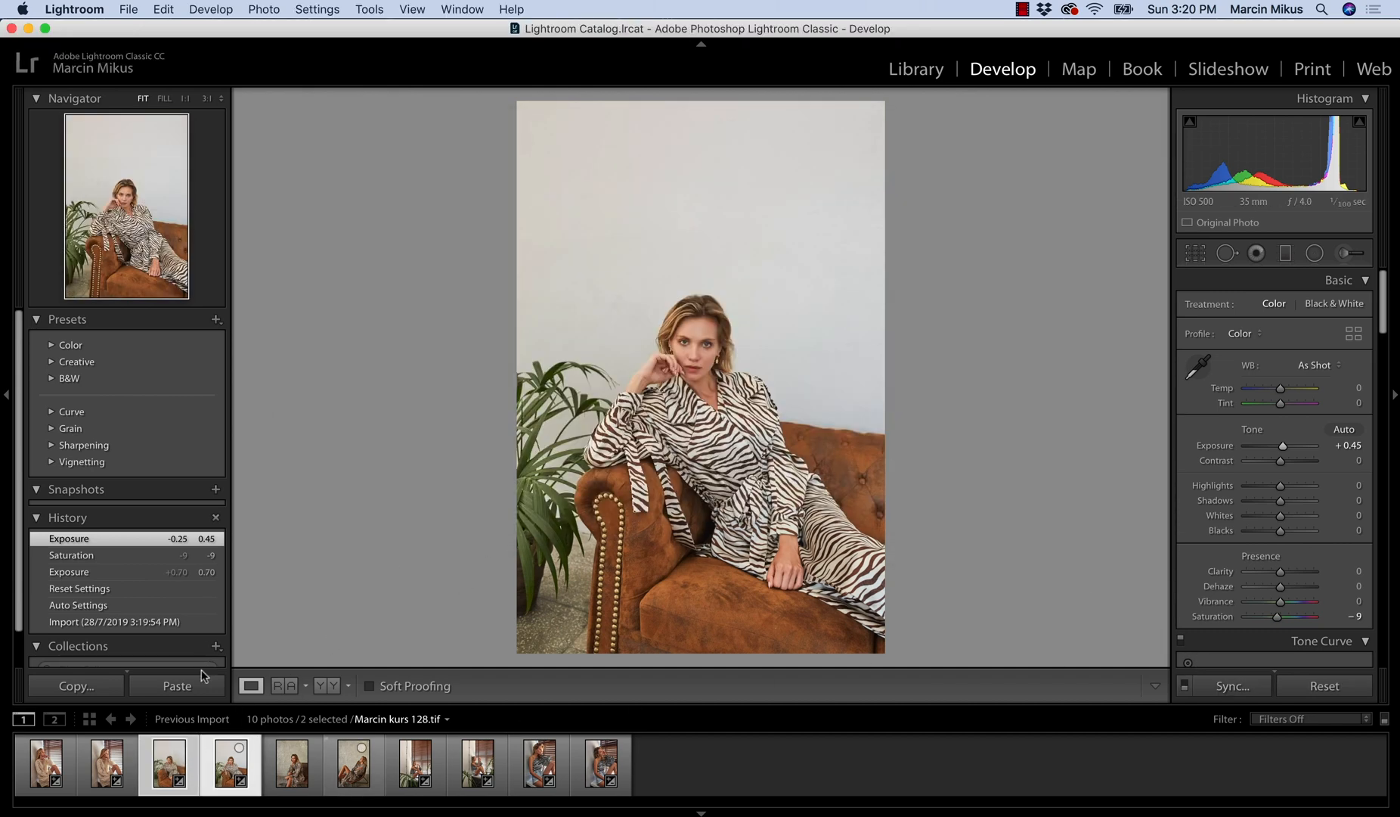
# - Select every imported photo in the filmstrip, from photo 26 through photo 441
pyautogui.press('Right')
pyautogui.press('Right')
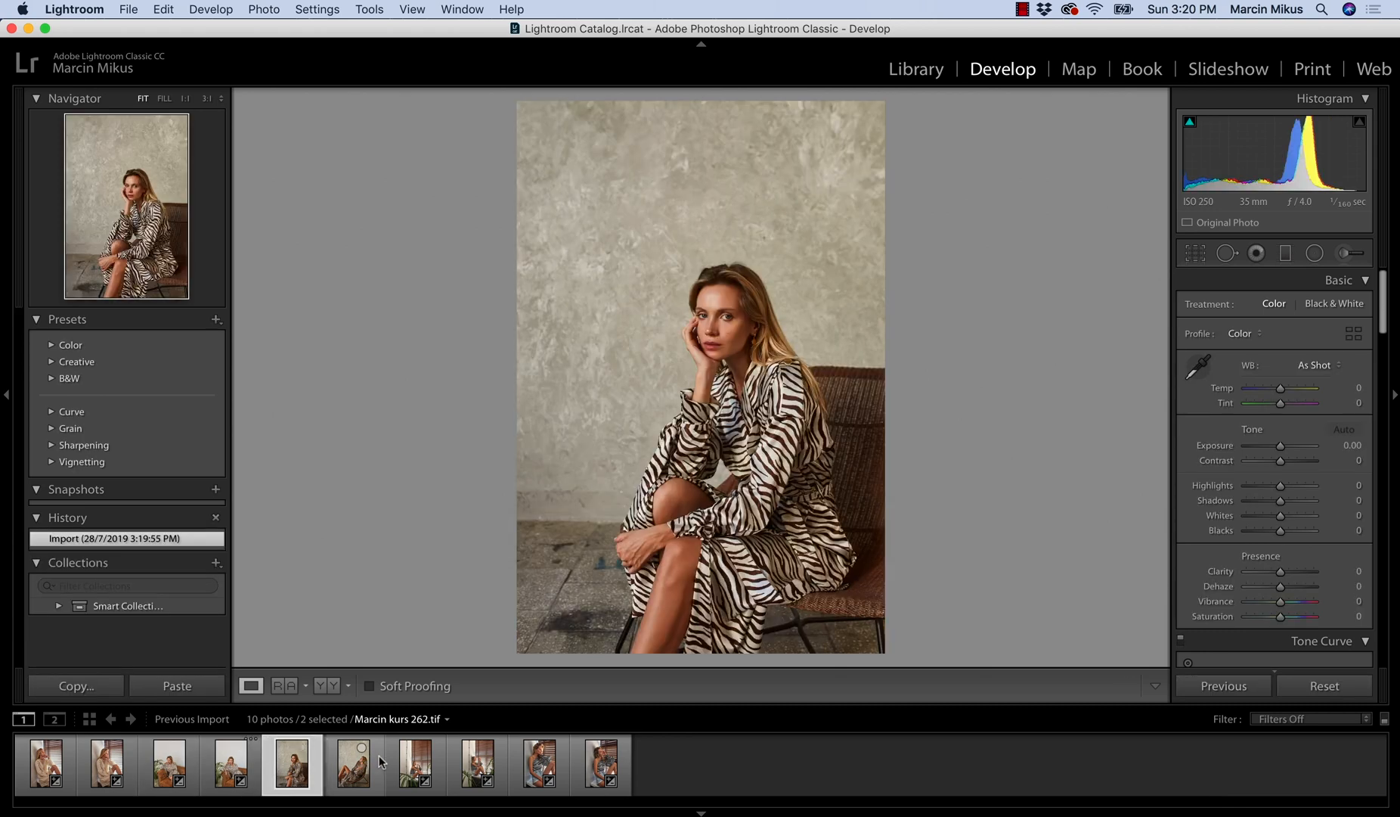
pyautogui.click(46, 763)
pyautogui.click(198, 689)
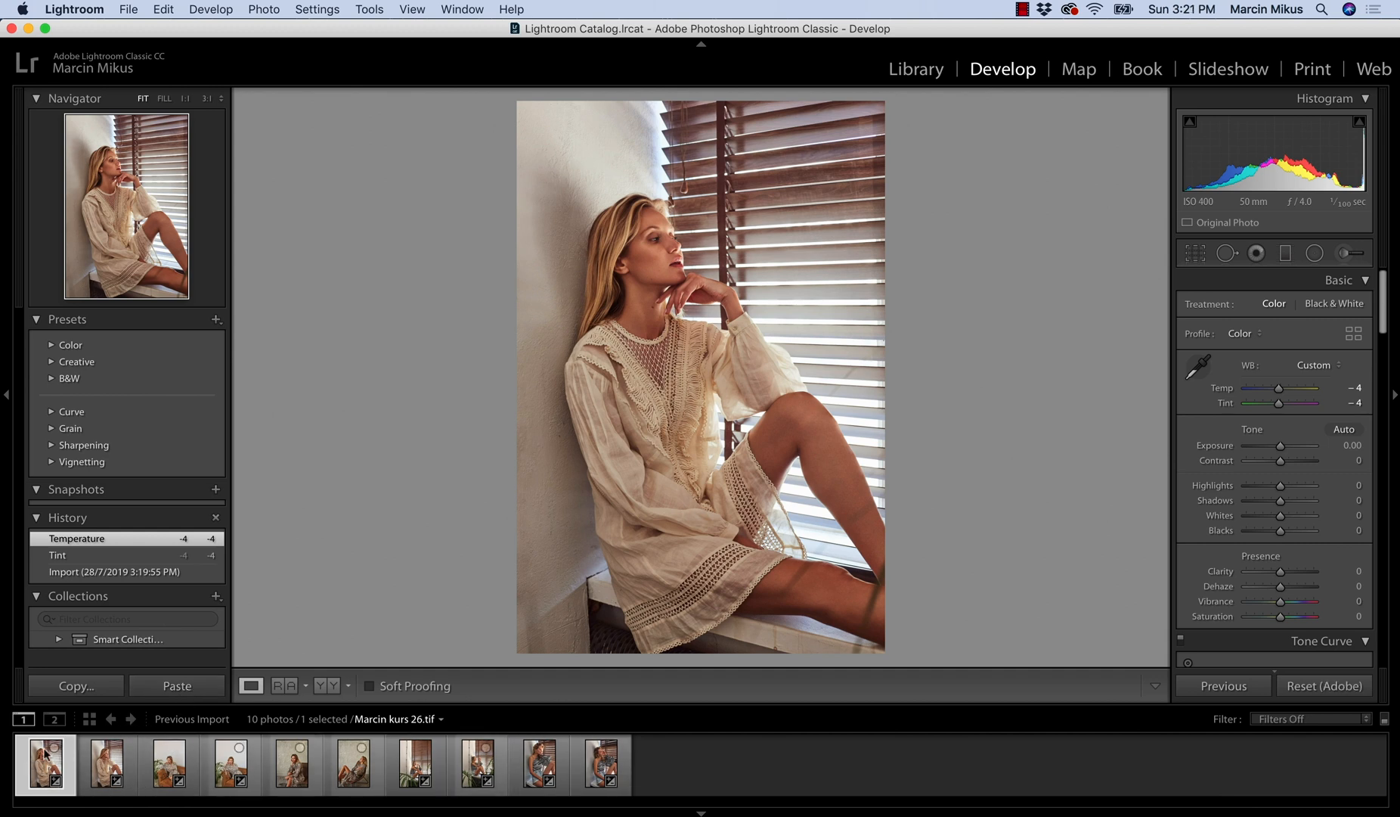
pyautogui.keyDown('shift'); pyautogui.click(601, 763); pyautogui.keyUp('shift')
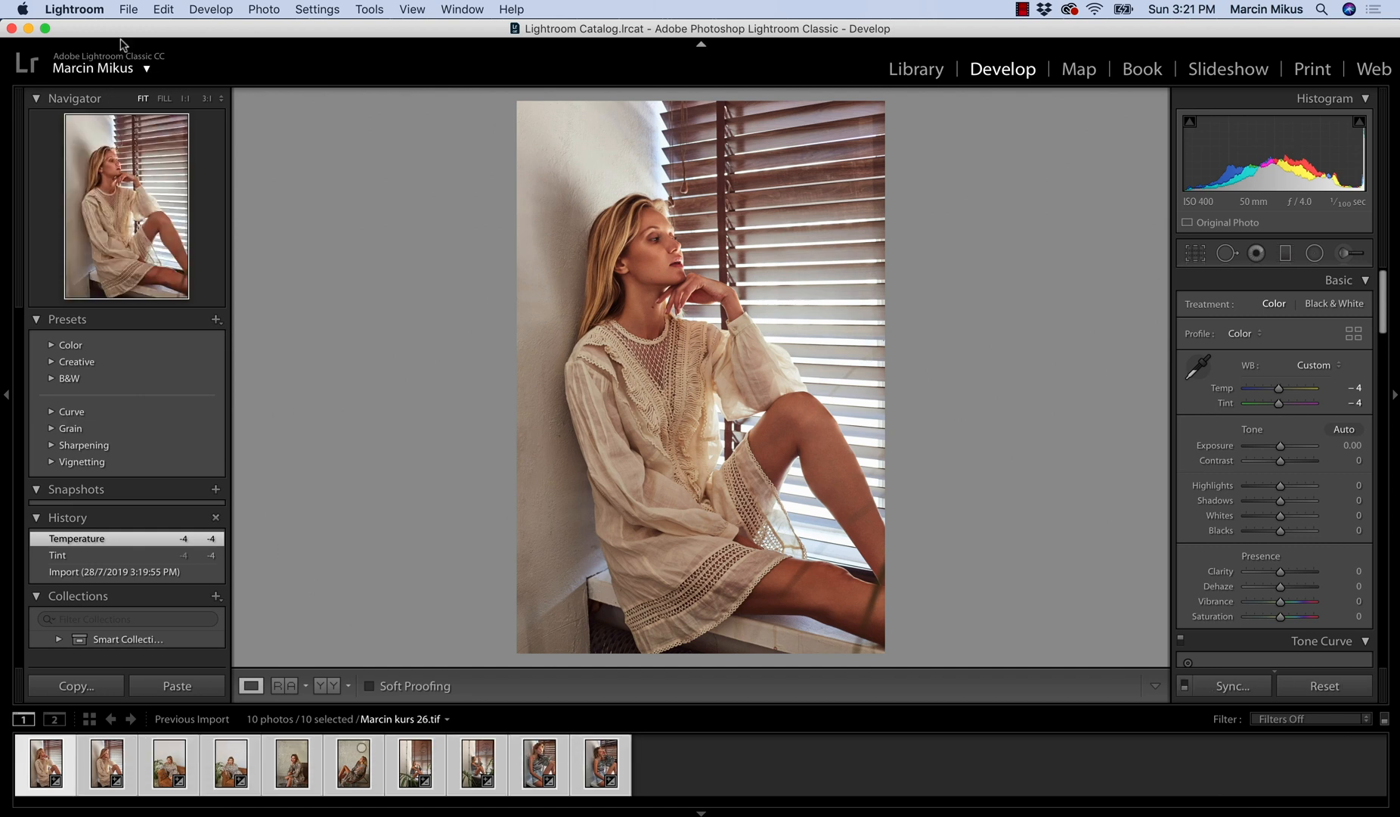
# - Set up an export of the selected photos to Desktop/Courses/Kolor i Swiatlo/Zdjecia/Procesowane, in a subfolder named "export all"
pyautogui.click(129, 9)
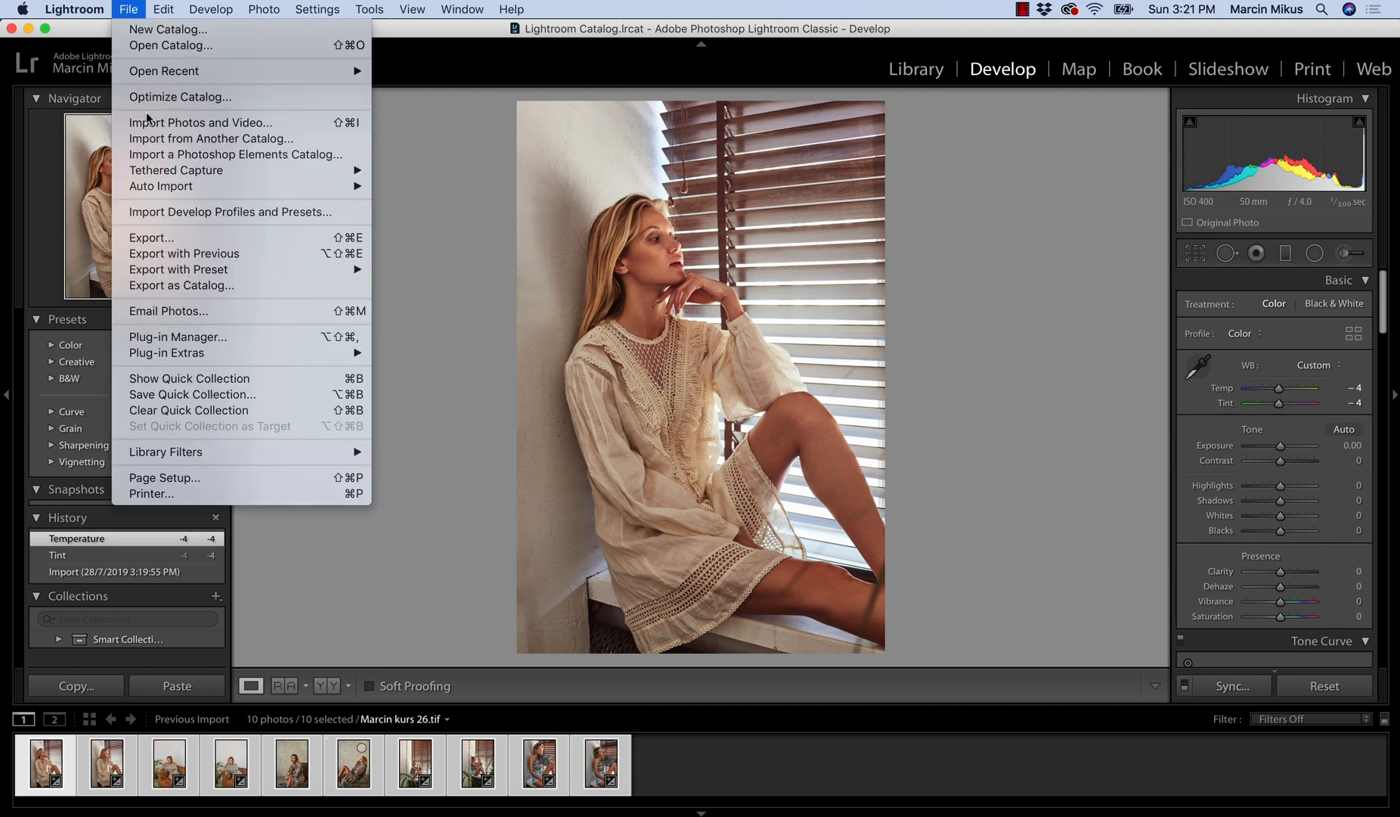
pyautogui.click(182, 237)
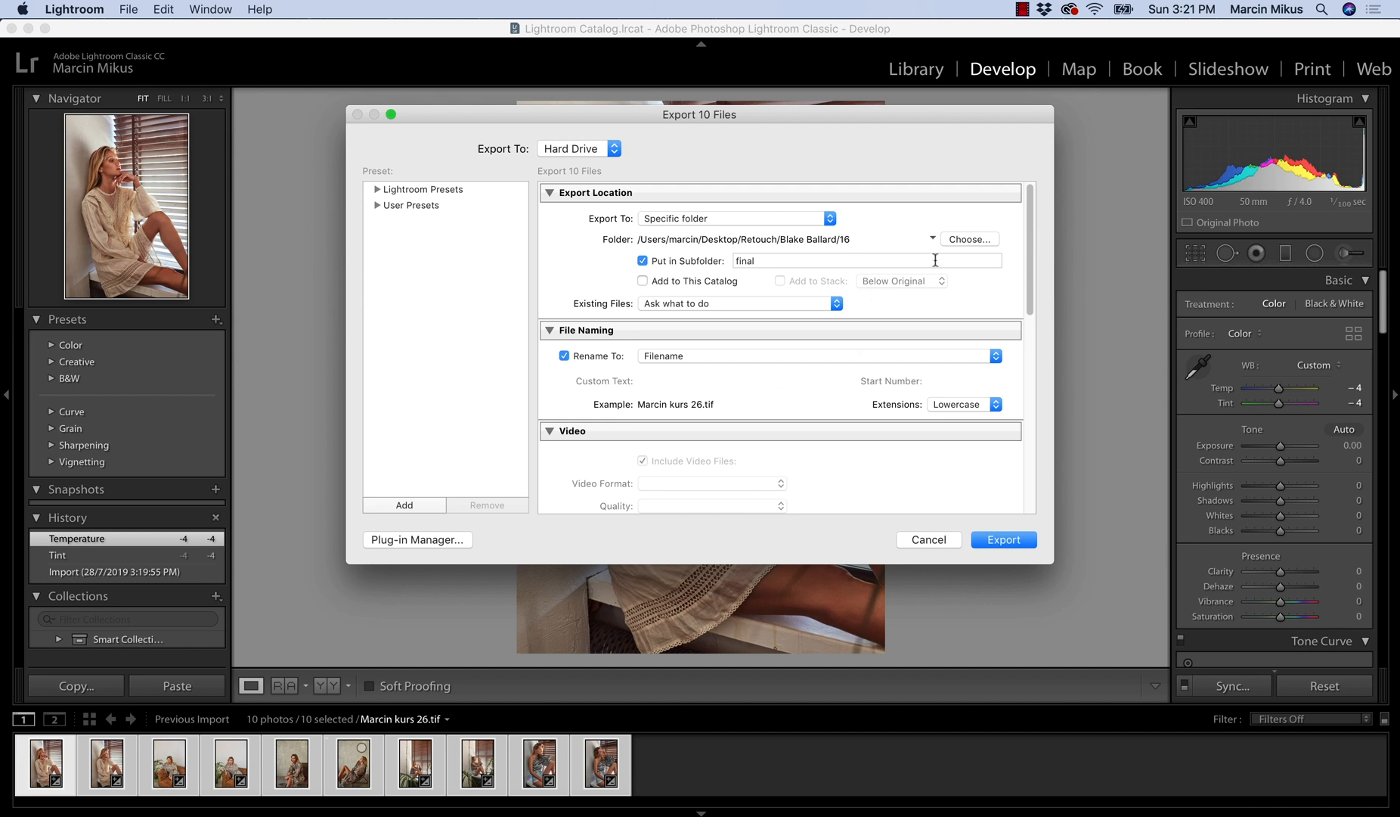
pyautogui.click(969, 239)
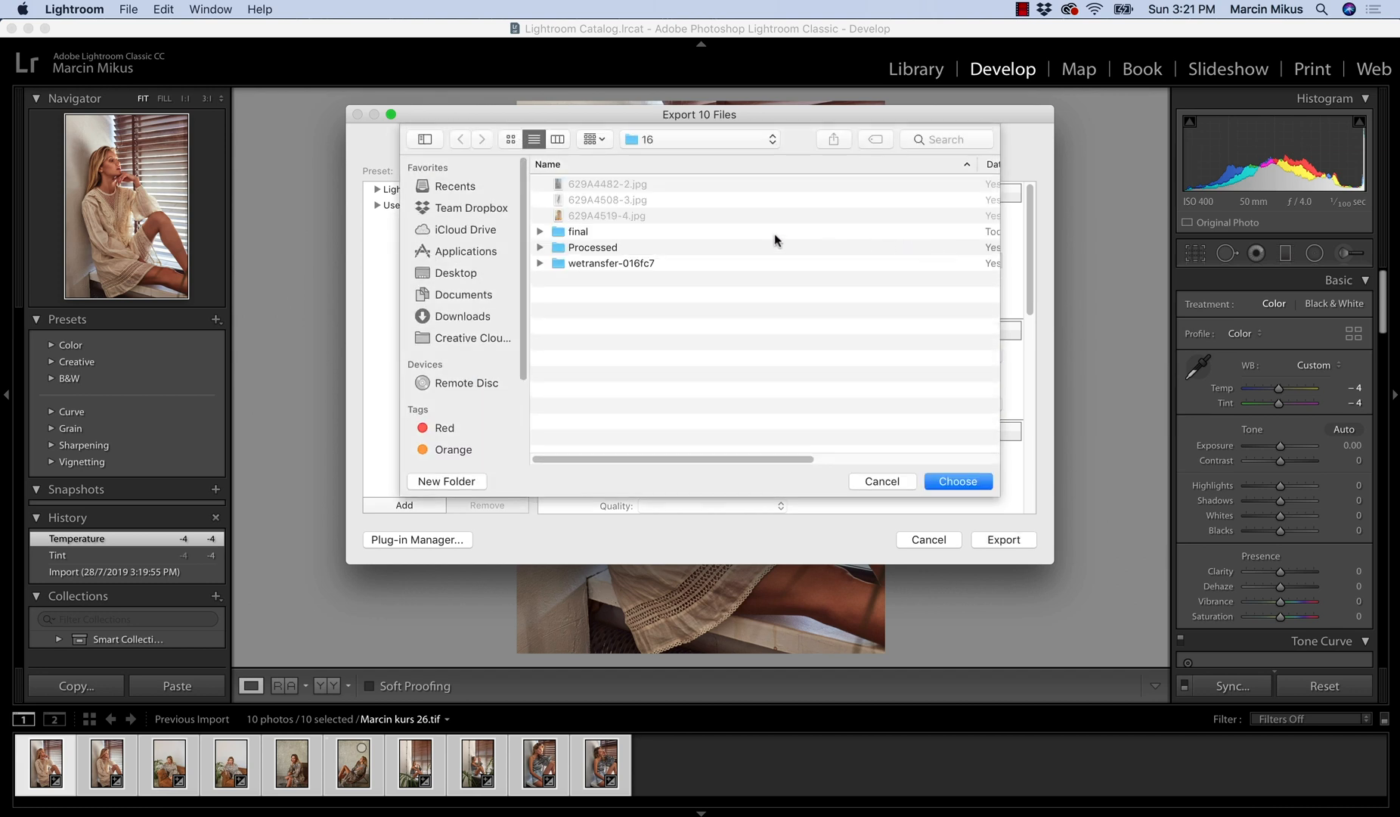
pyautogui.click(472, 271)
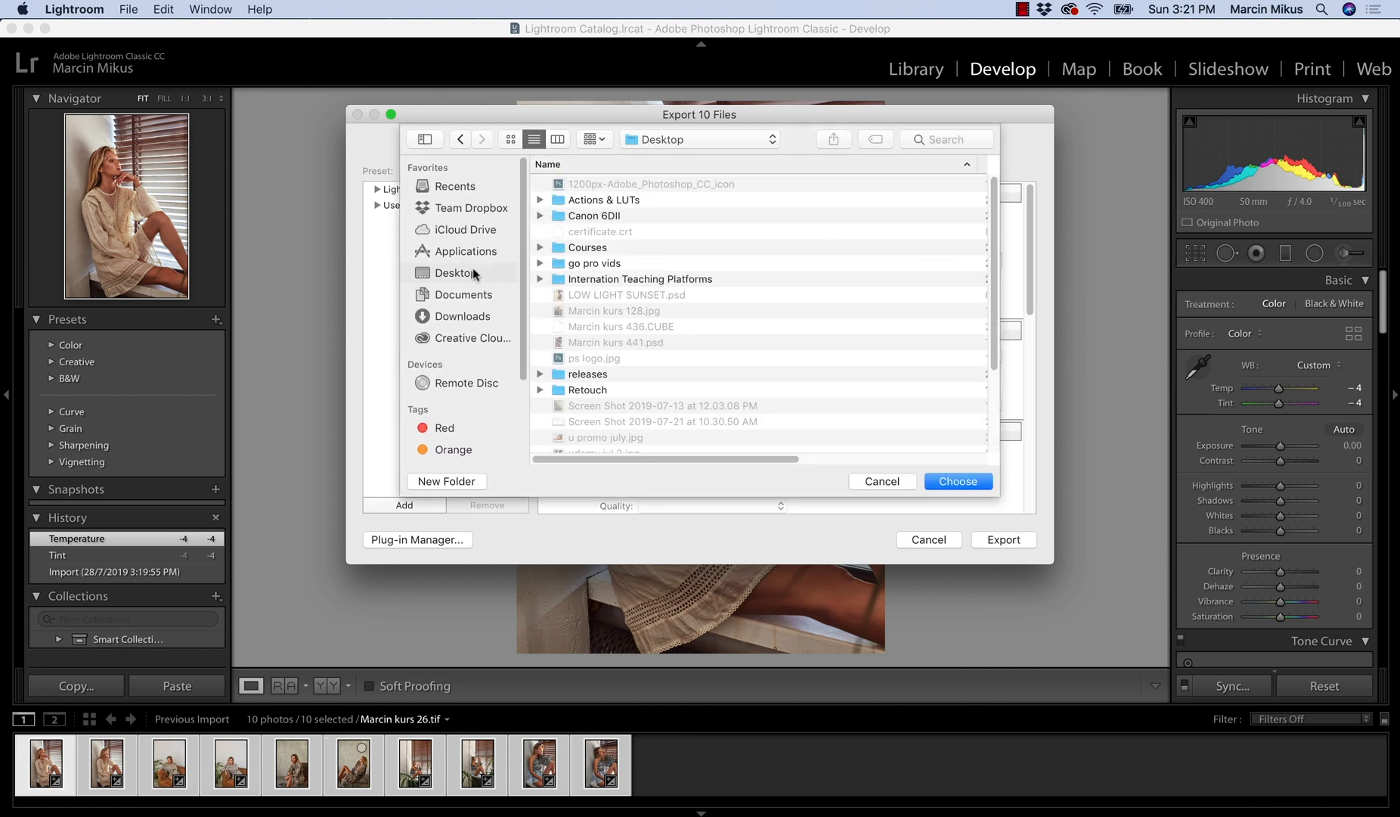
pyautogui.click(594, 254)
pyautogui.doubleClick(594, 255)
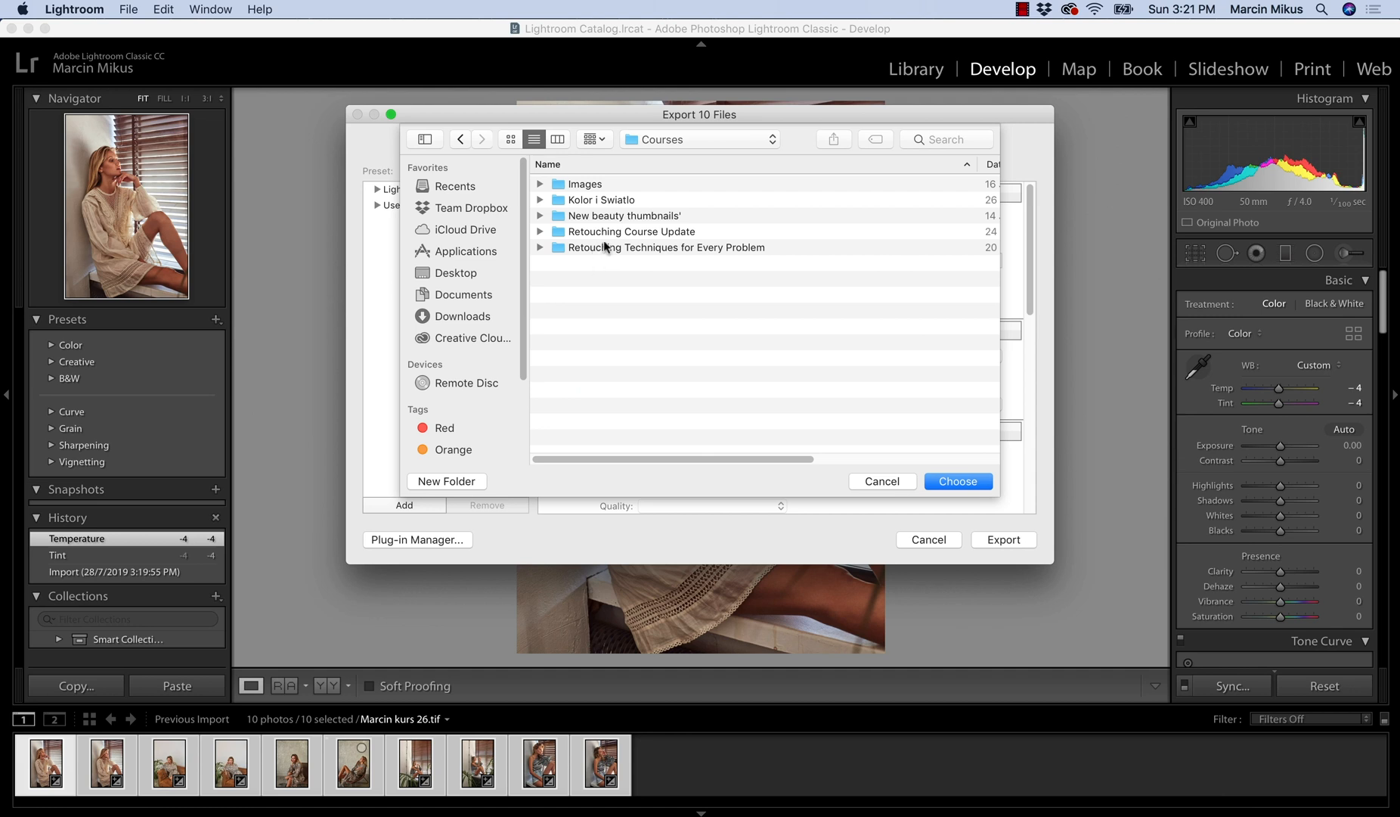
pyautogui.click(605, 201)
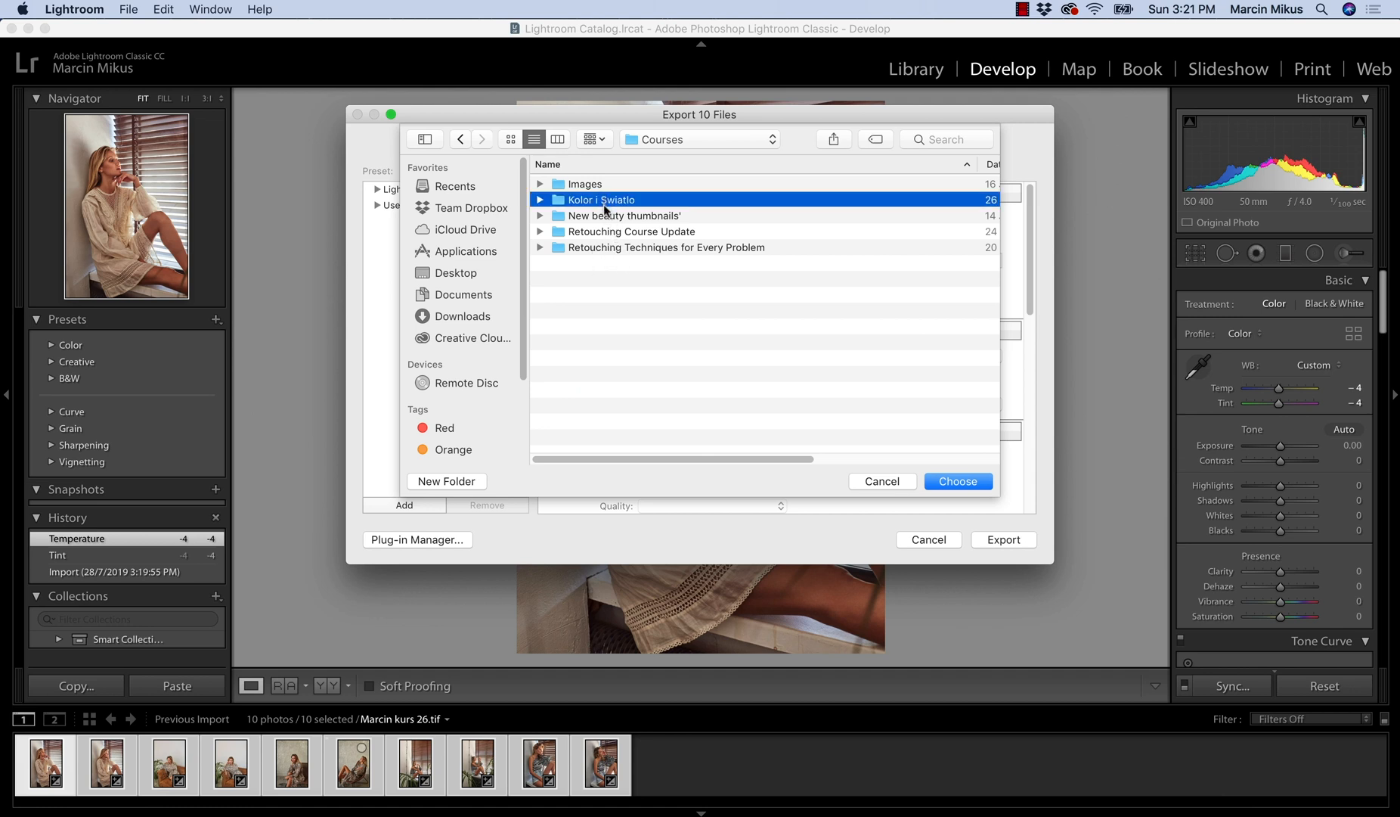
pyautogui.doubleClick(597, 201)
pyautogui.doubleClick(593, 311)
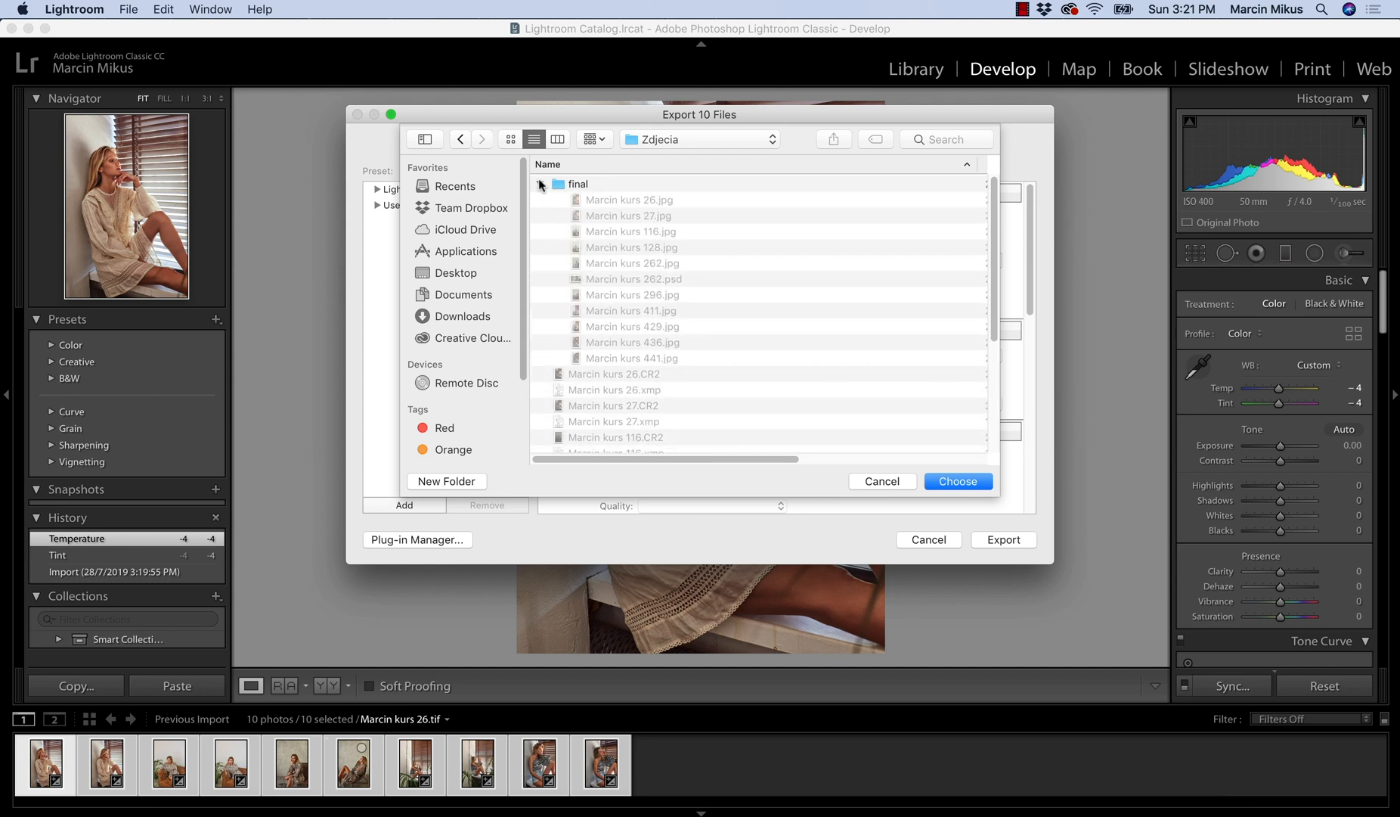
pyautogui.scroll(-3, 993, 349)
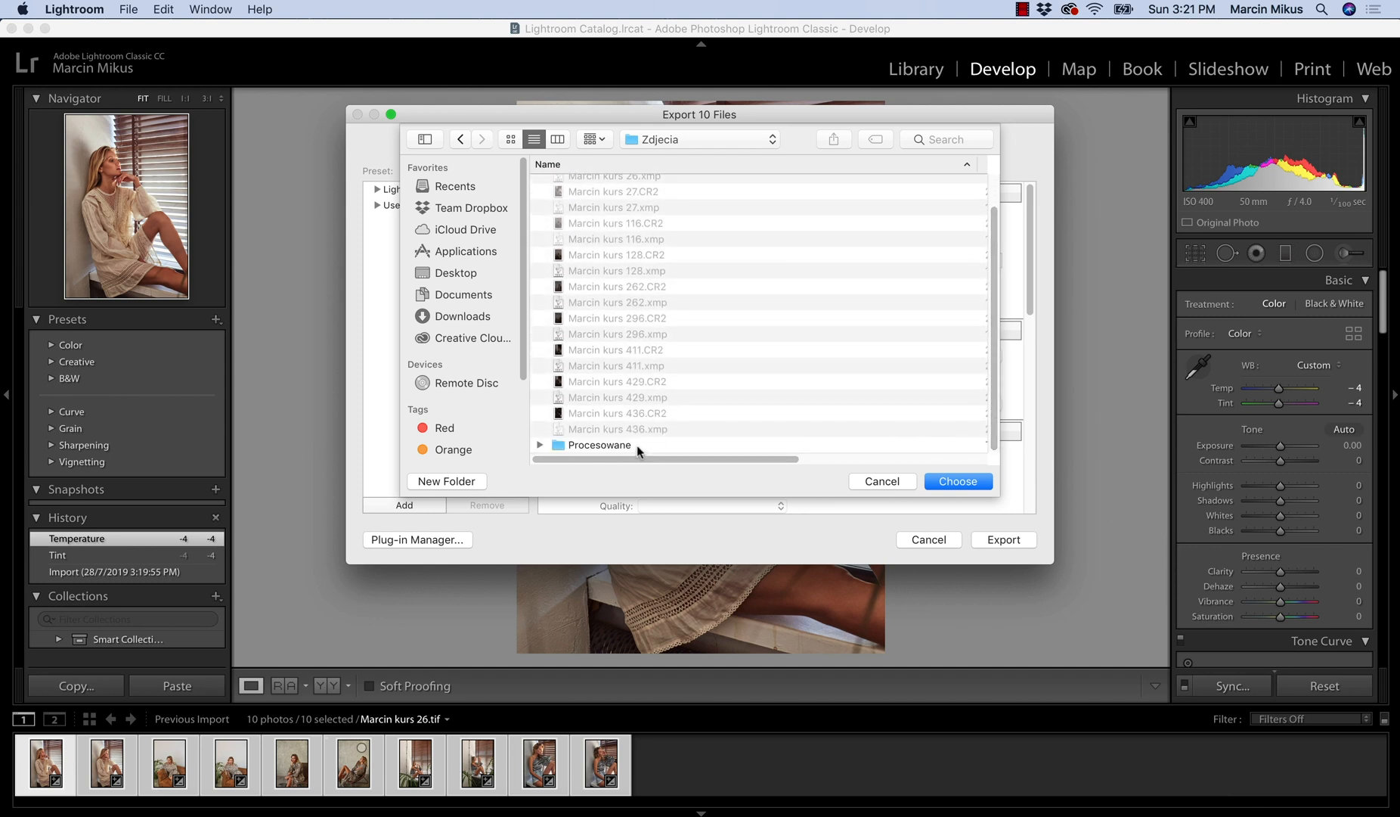
pyautogui.doubleClick(638, 447)
pyautogui.click(958, 481)
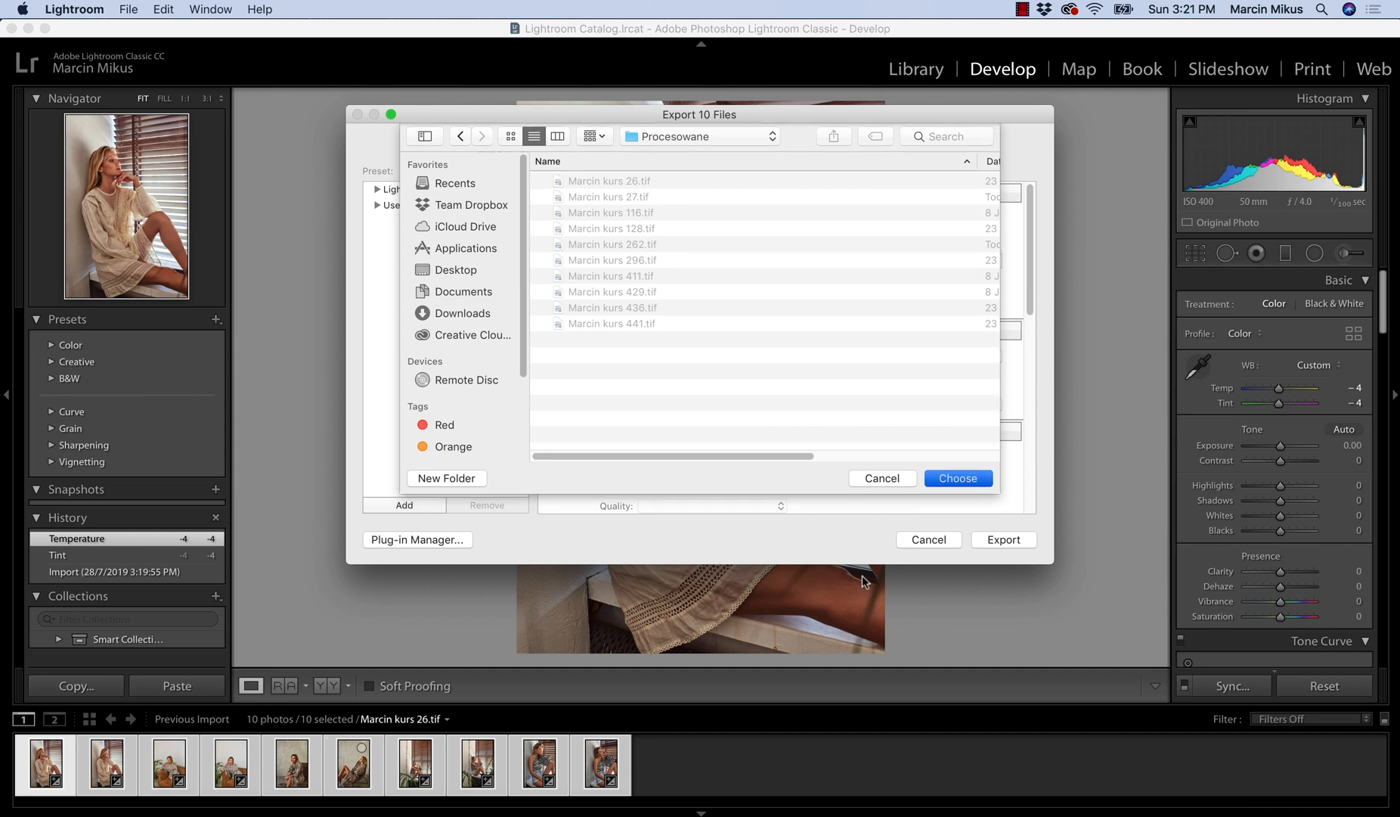
pyautogui.doubleClick(765, 261)
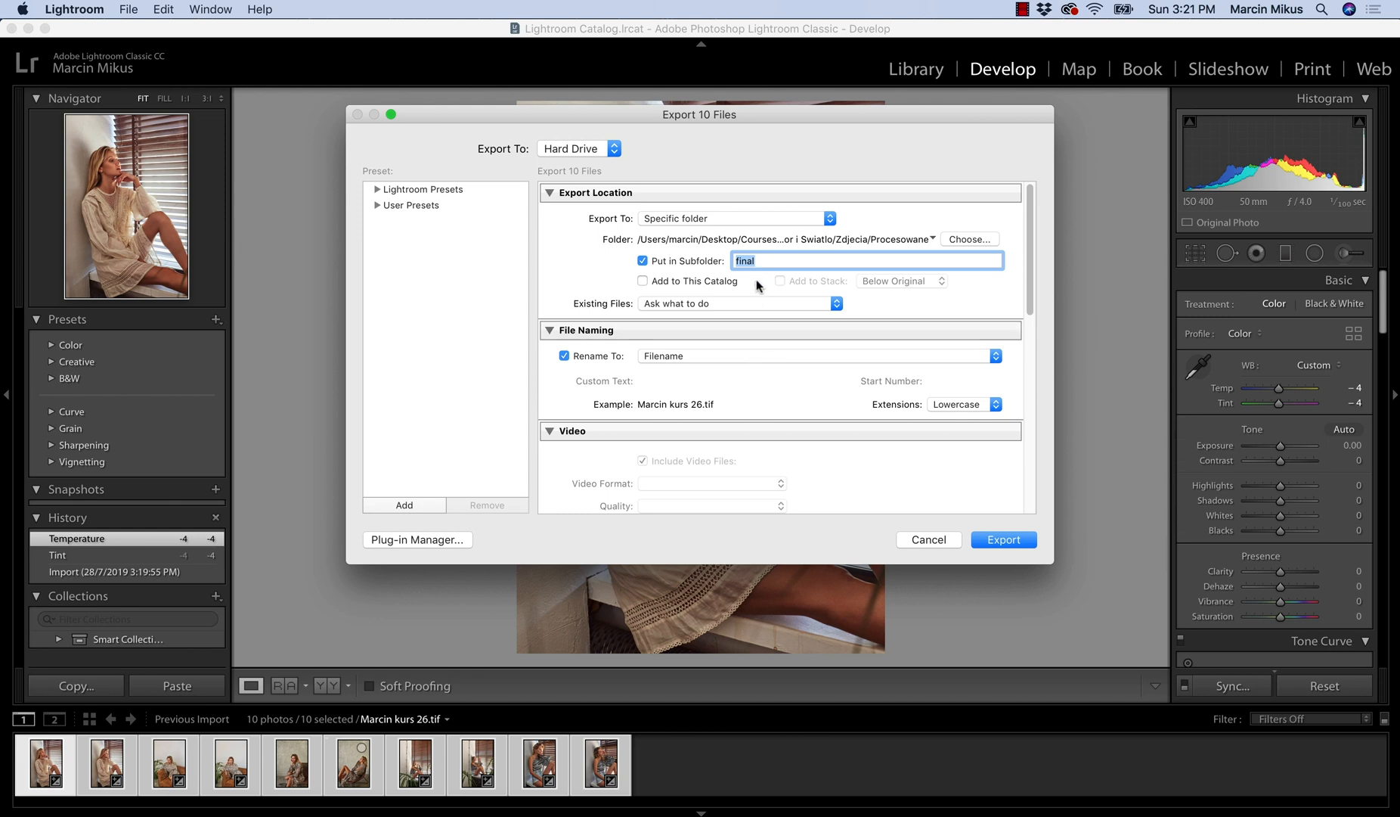
pyautogui.write('export all')
# - Set the export image format to JPEG, keep the remaining export settings, and export the selected photos
pyautogui.click(1031, 291)
pyautogui.moveTo(1030, 291); pyautogui.dragTo(1041, 326)
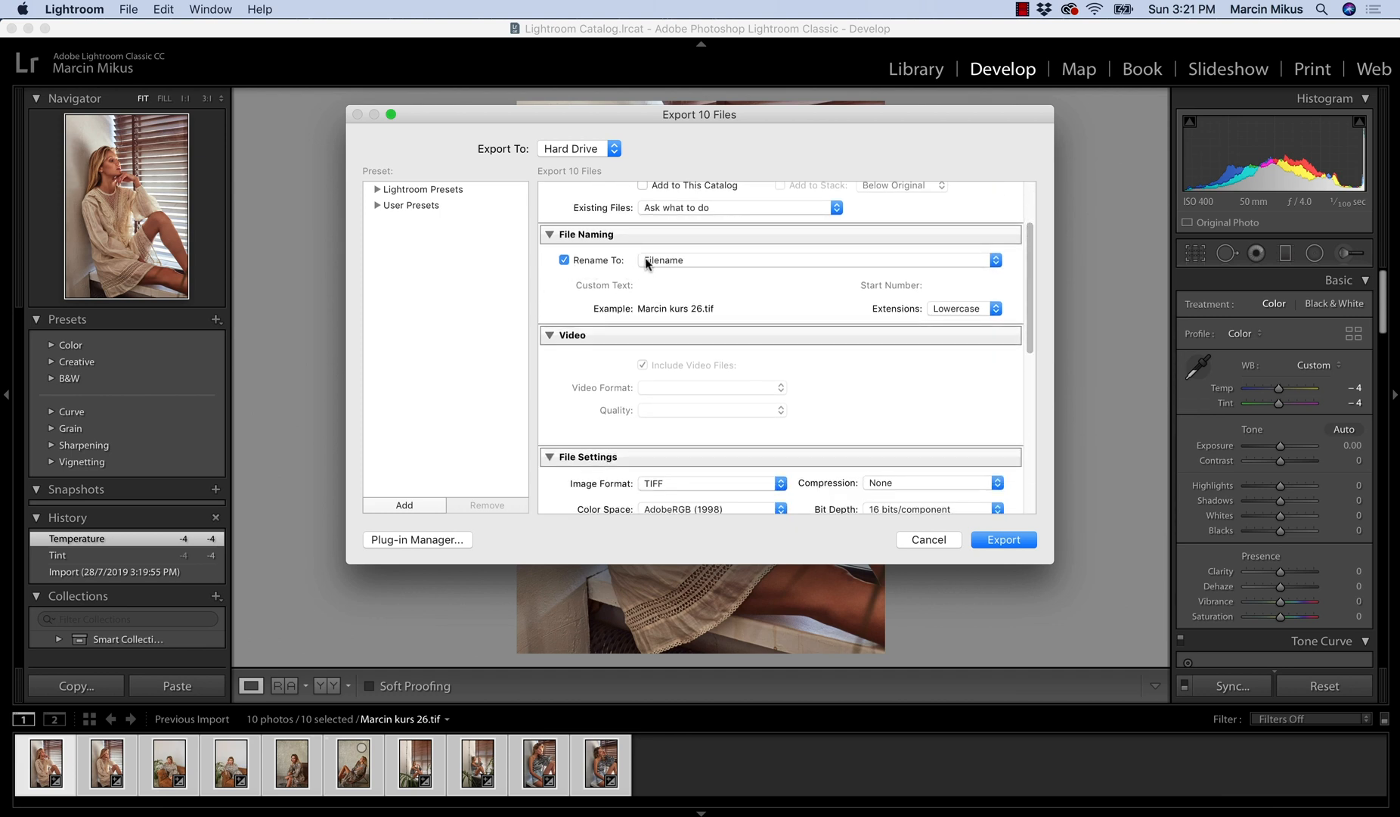
pyautogui.scroll(-5, 1019, 297)
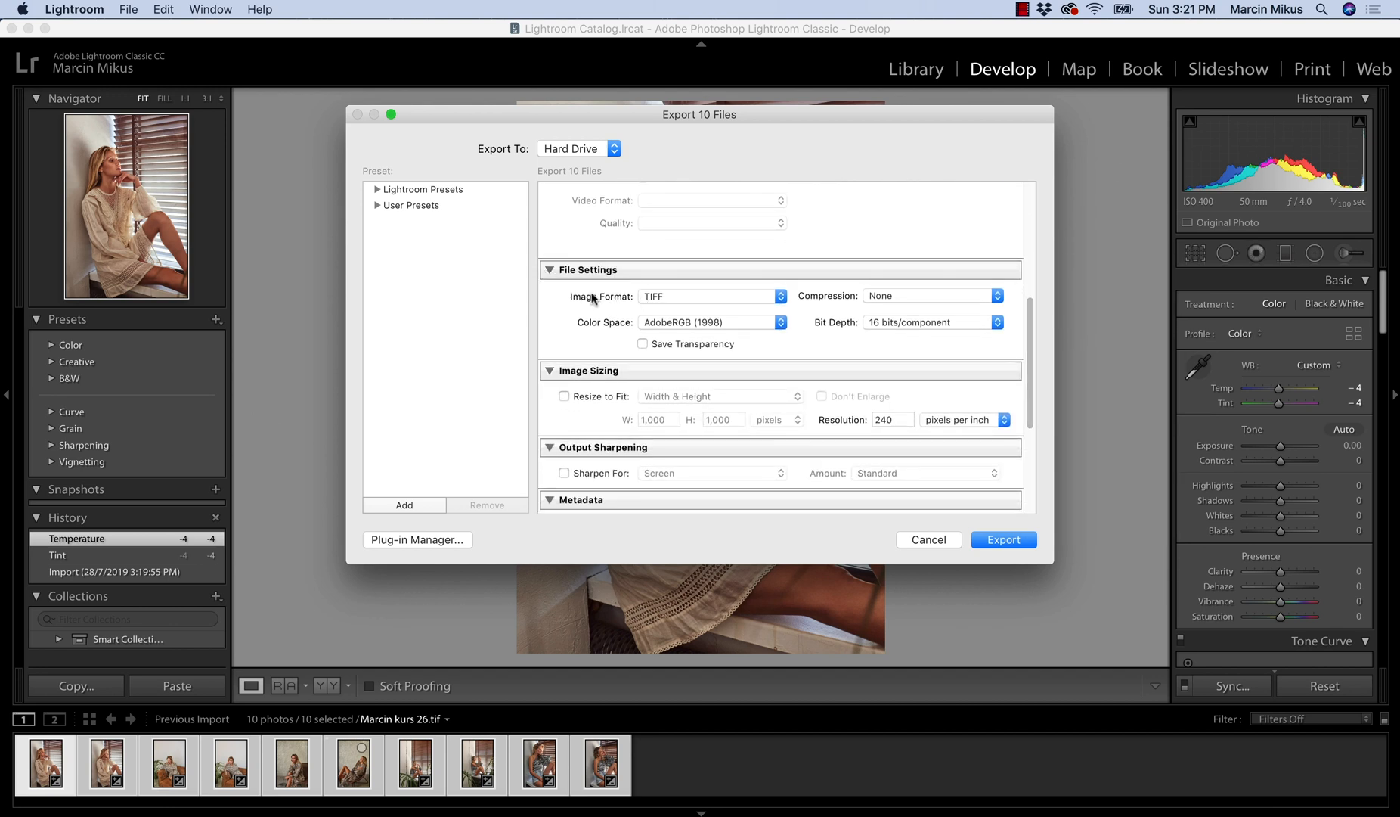
pyautogui.click(681, 296)
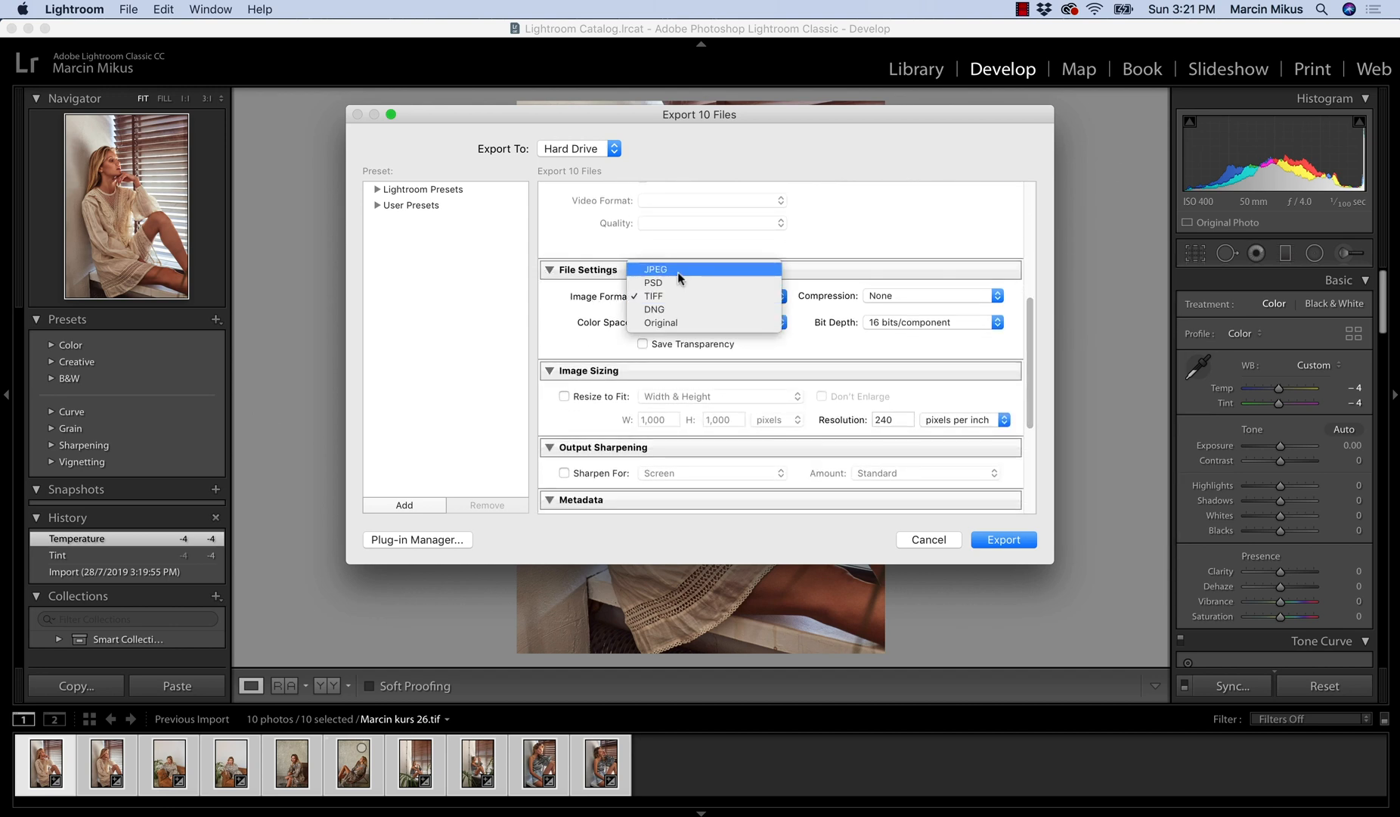
pyautogui.click(678, 273)
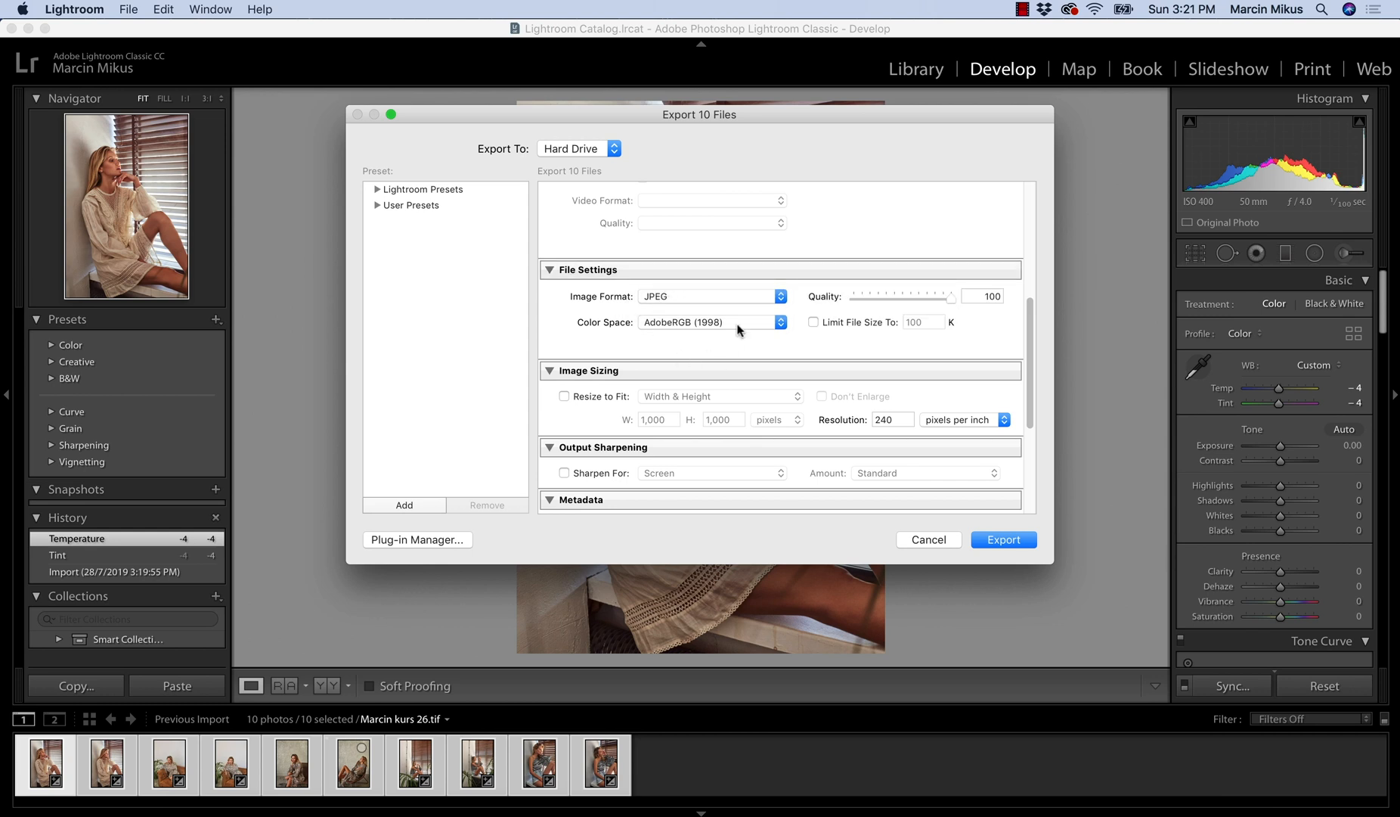
pyautogui.scroll(-6, 1021, 333)
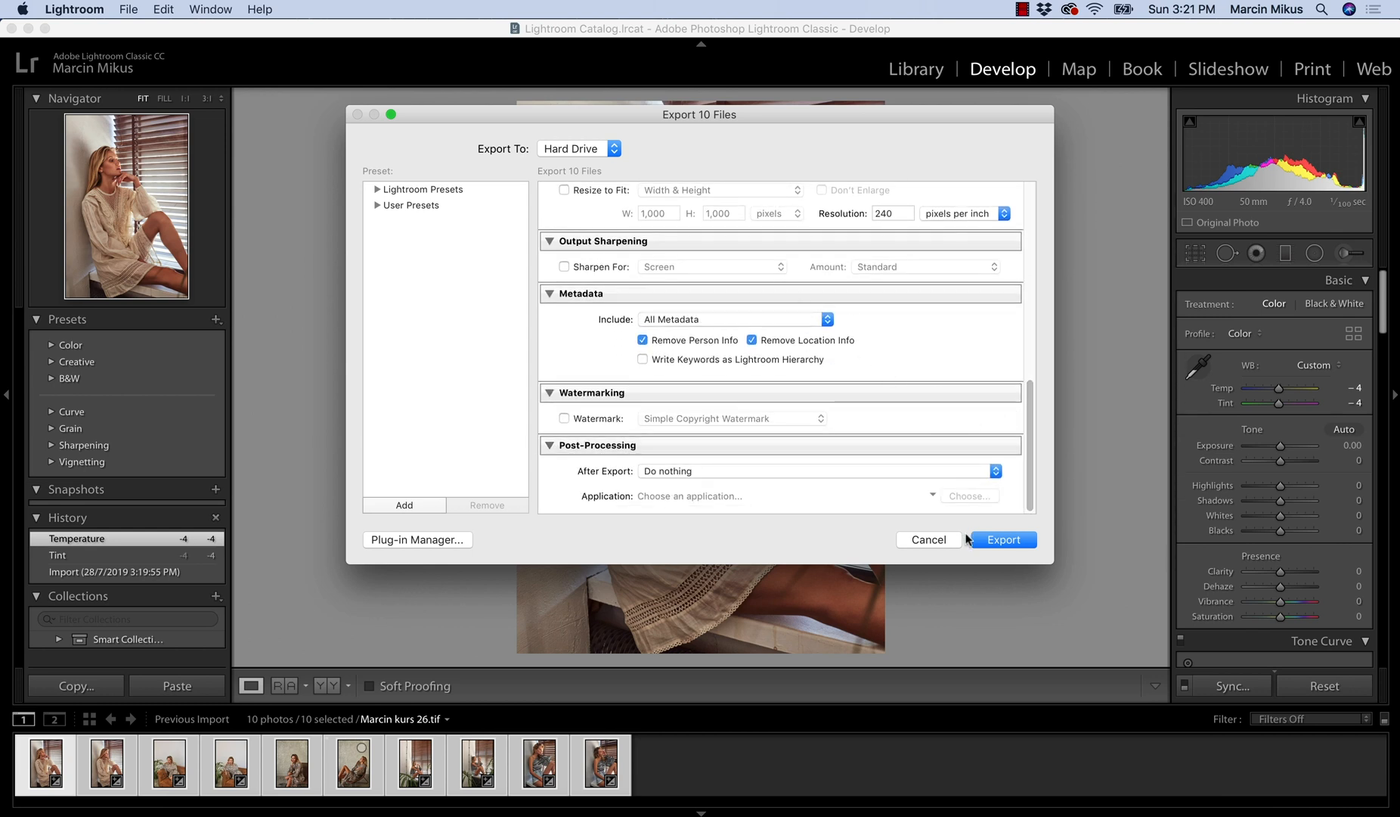
pyautogui.click(1004, 539)
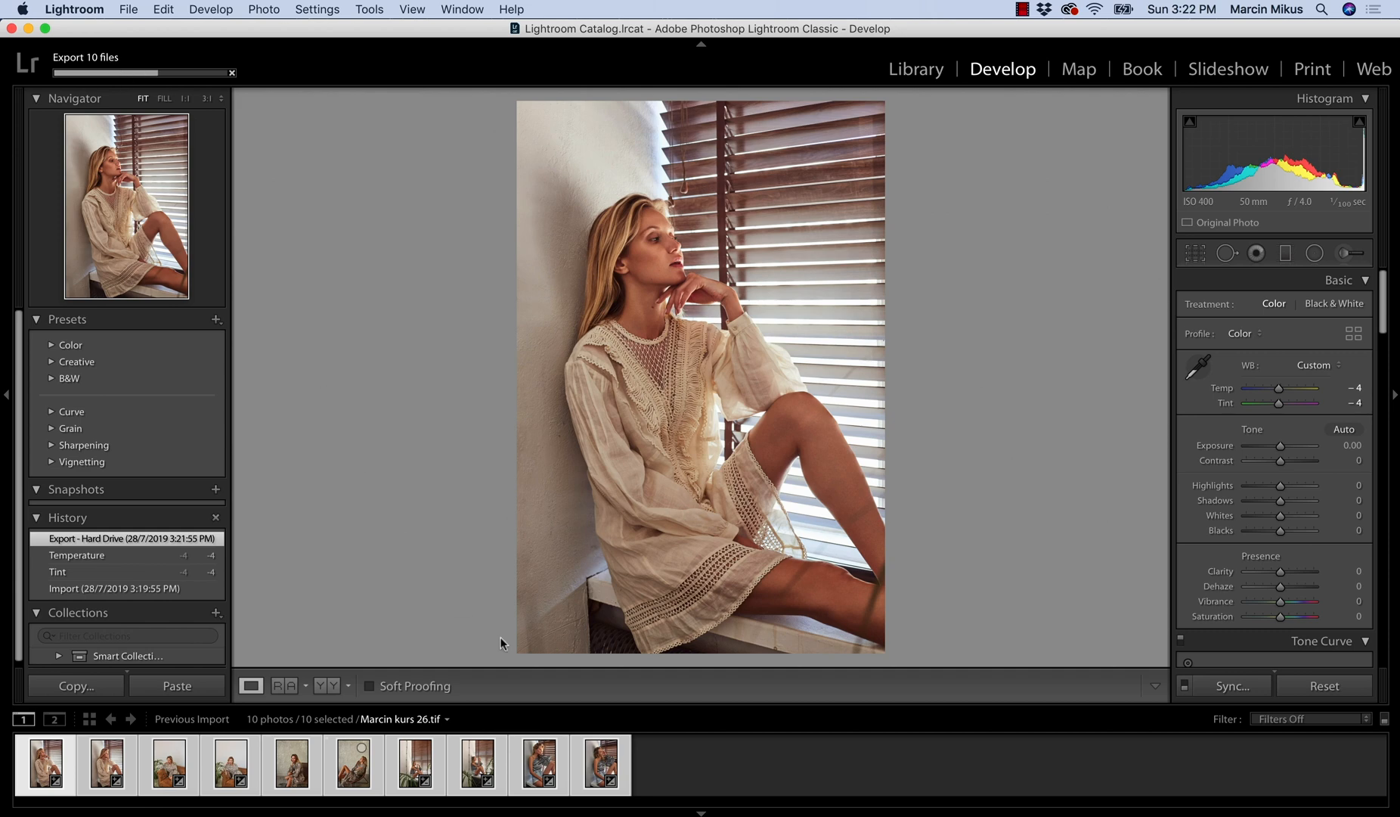
# - Switch to Adobe Bridge, open the "export all" folder inside Procesowane, and look through the previews of the exported JPEGs
pyautogui.click(690, 812)
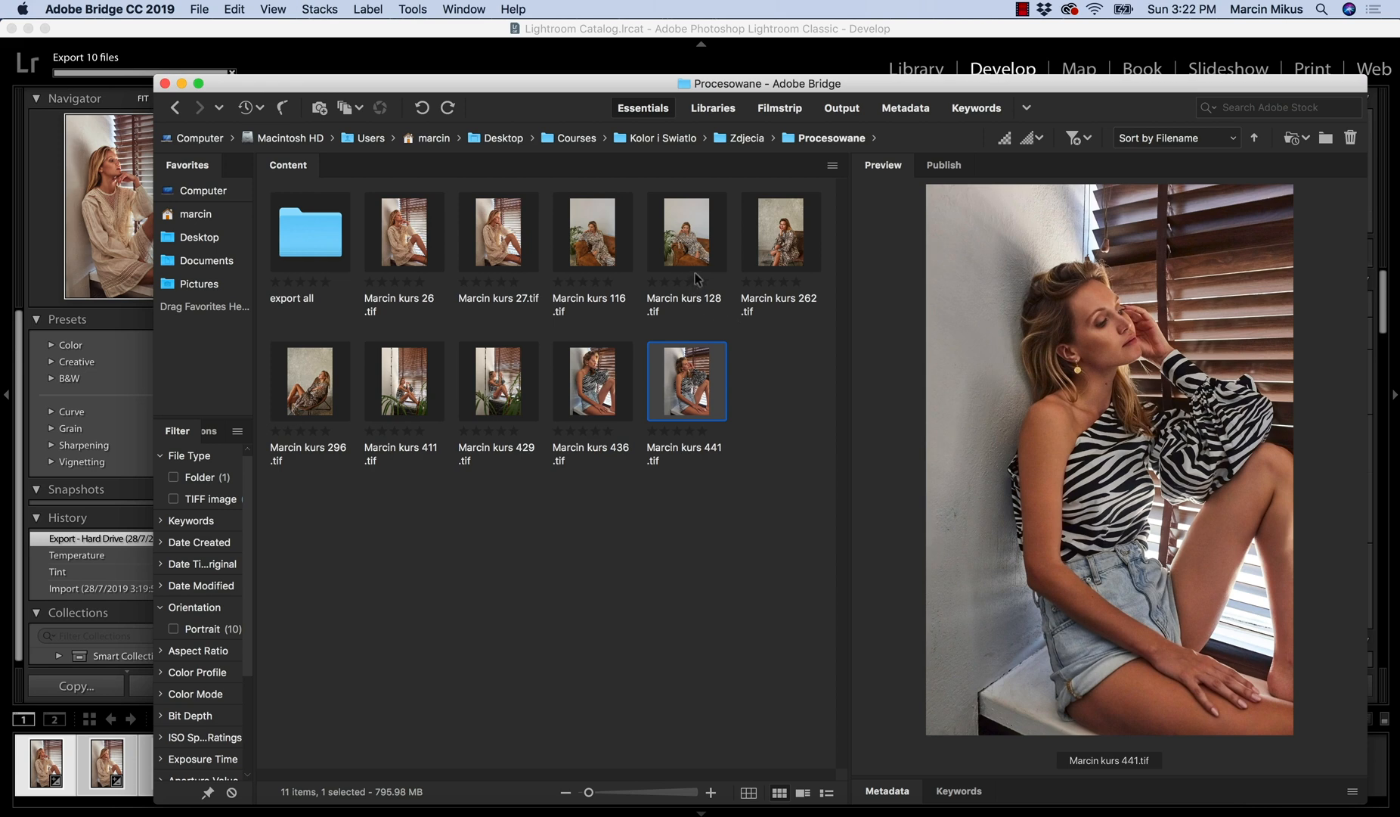
pyautogui.doubleClick(299, 237)
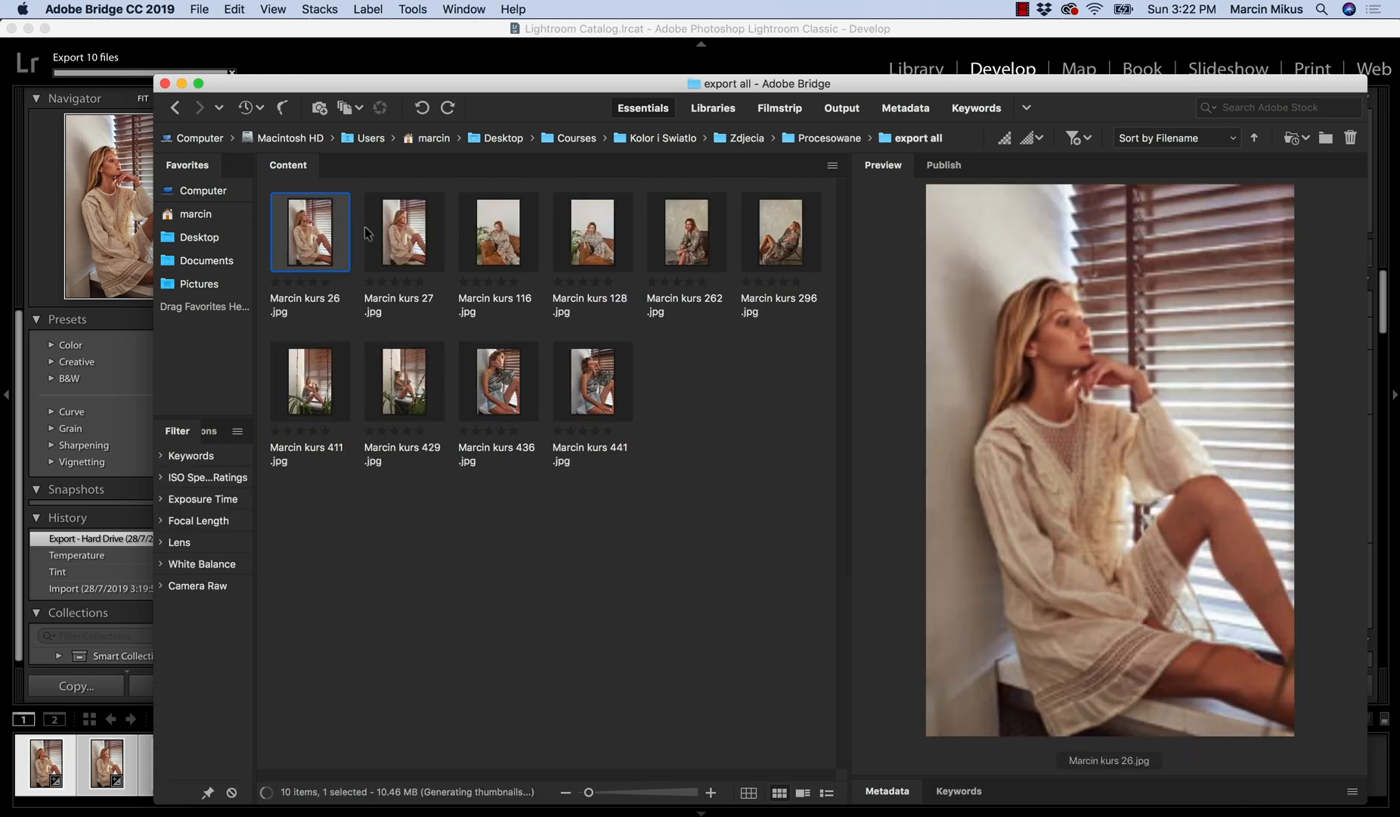
pyautogui.press('Right')
pyautogui.press('Right')
pyautogui.press('Right')
pyautogui.press('Right')
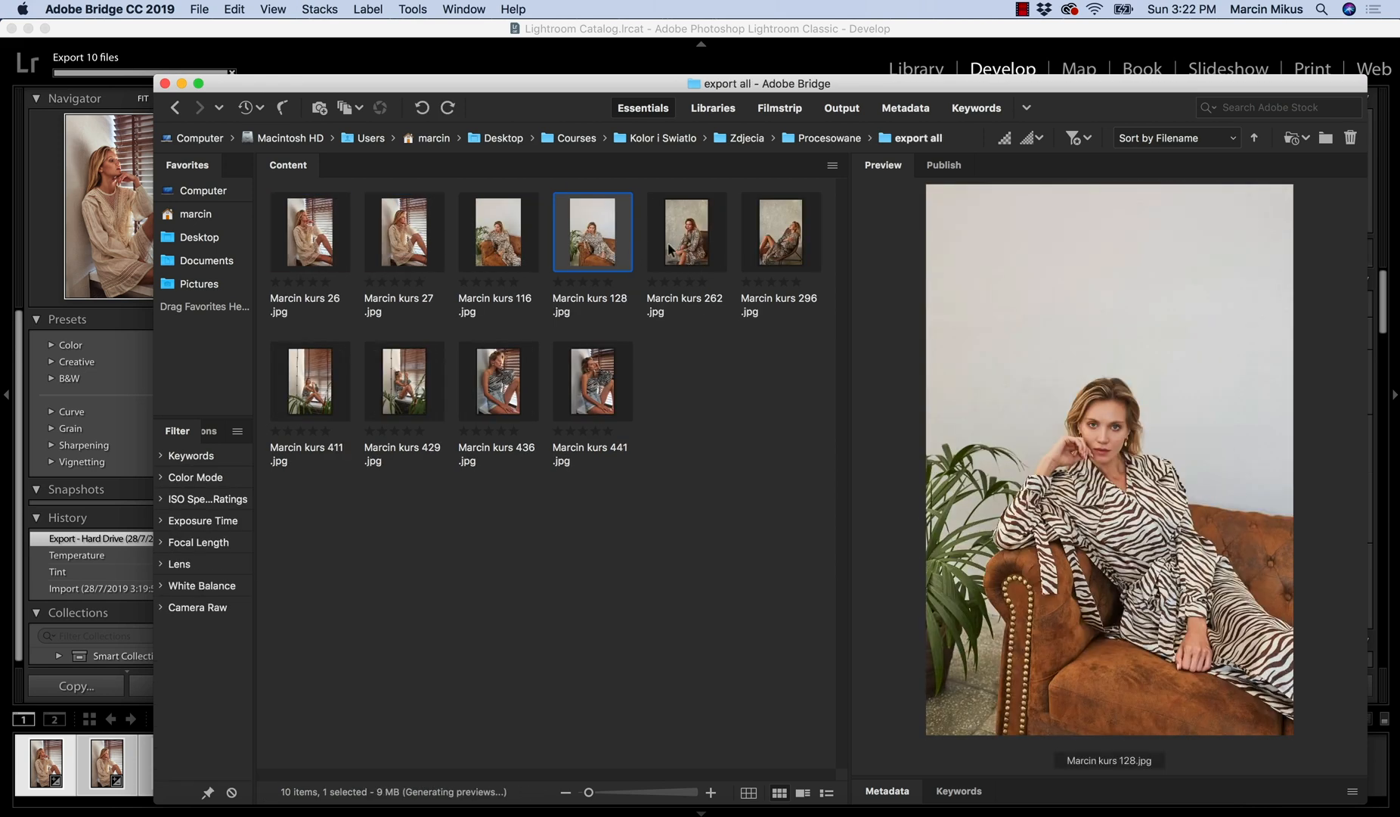
pyautogui.press('Right')
pyautogui.press('Down')
pyautogui.press('Left')
pyautogui.press('Left')
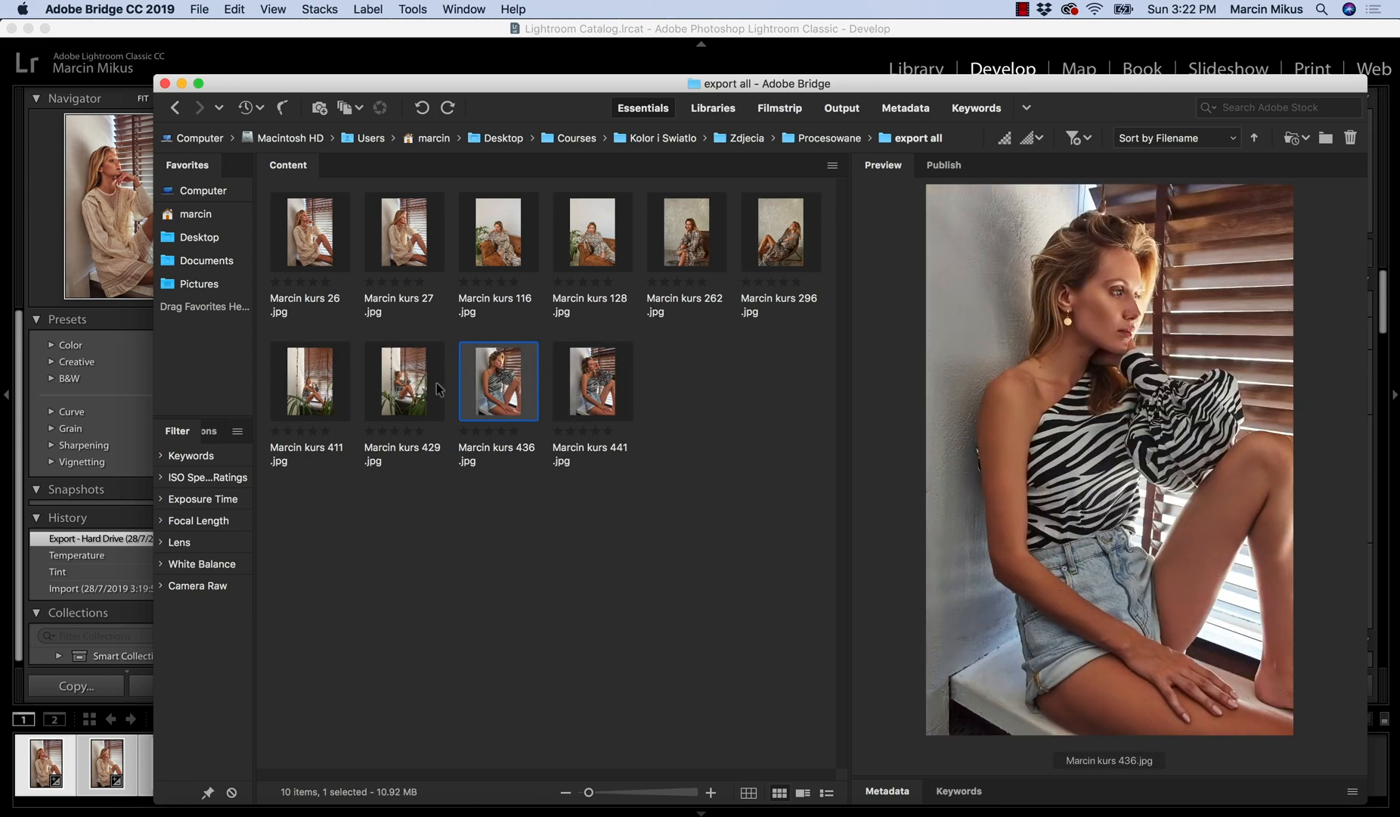
pyautogui.press('Left')
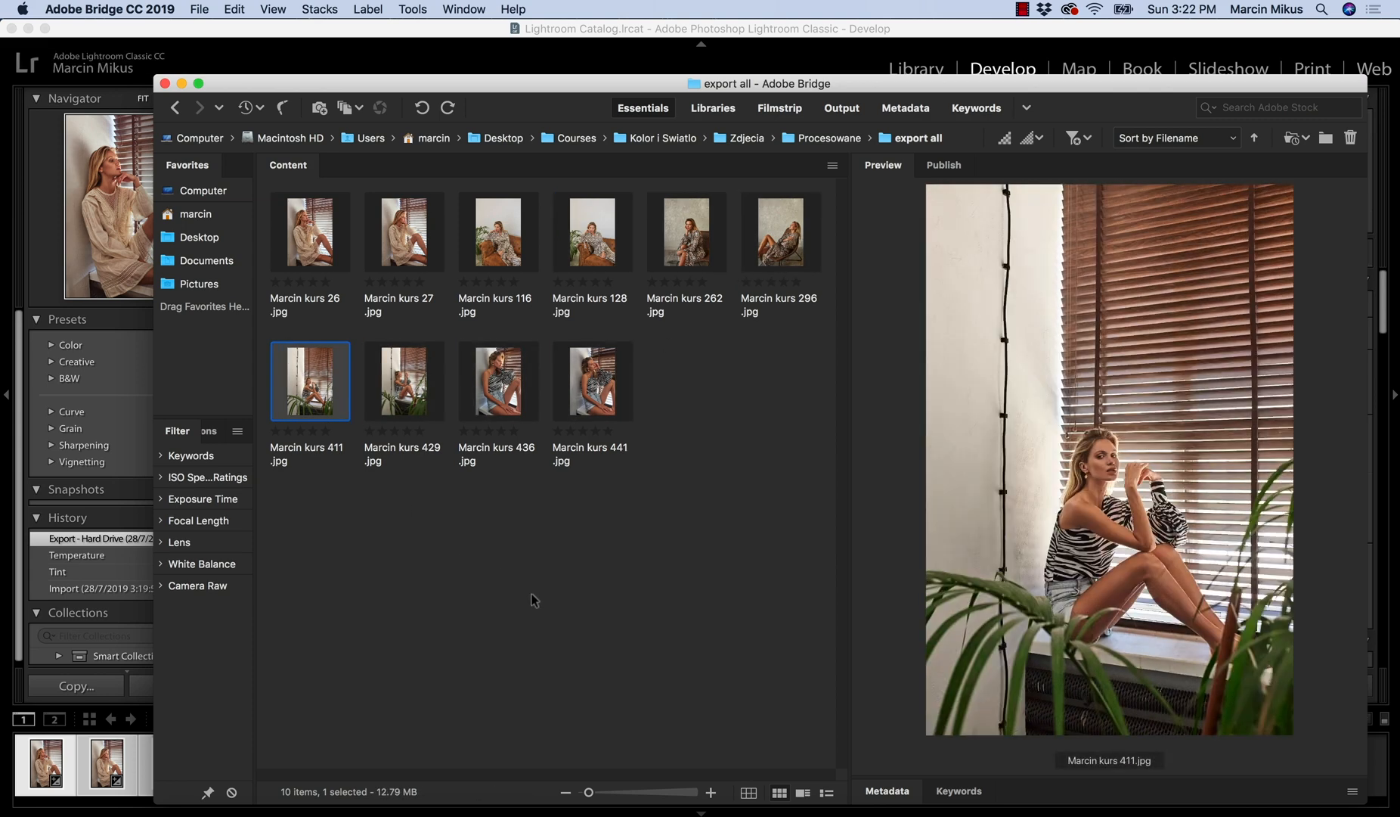